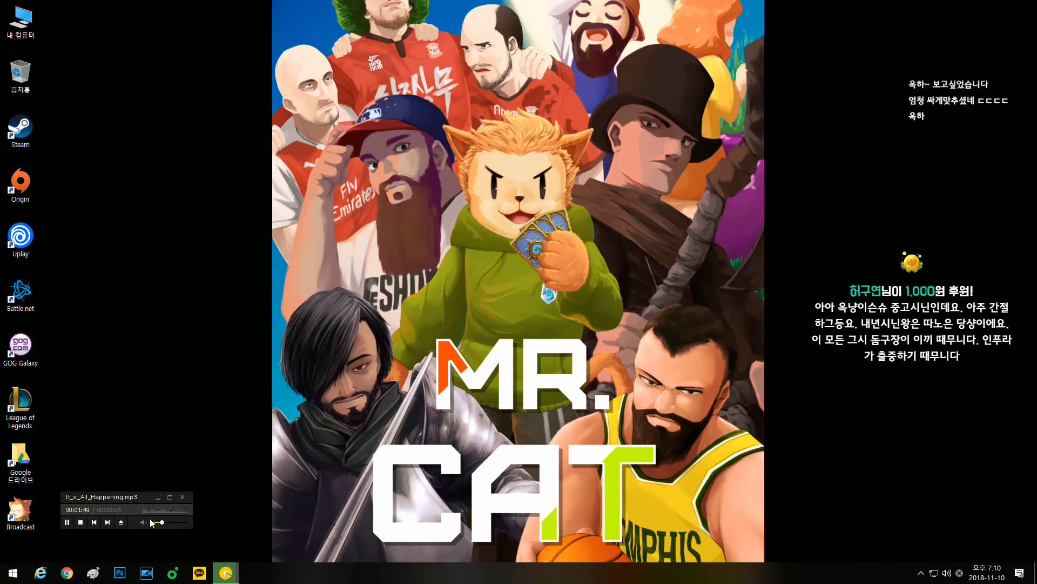
# Pause It_s_All_Happening.mp3 and play The_Premier from the 유튜브 무료음악 folder inside Broadcast.
pyautogui.scroll(2, 152, 519)
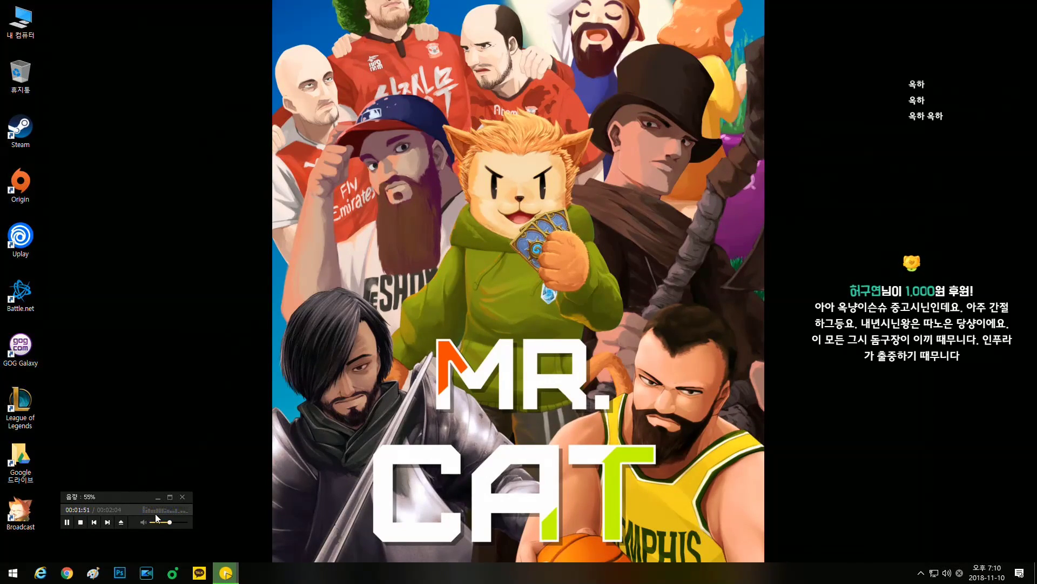
pyautogui.click(67, 521)
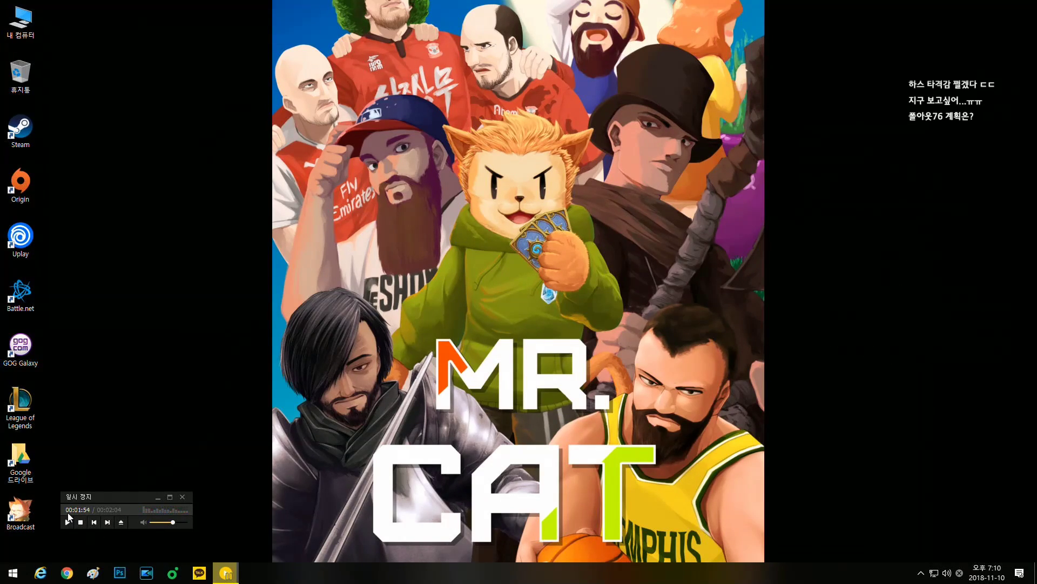
pyautogui.doubleClick(32, 513)
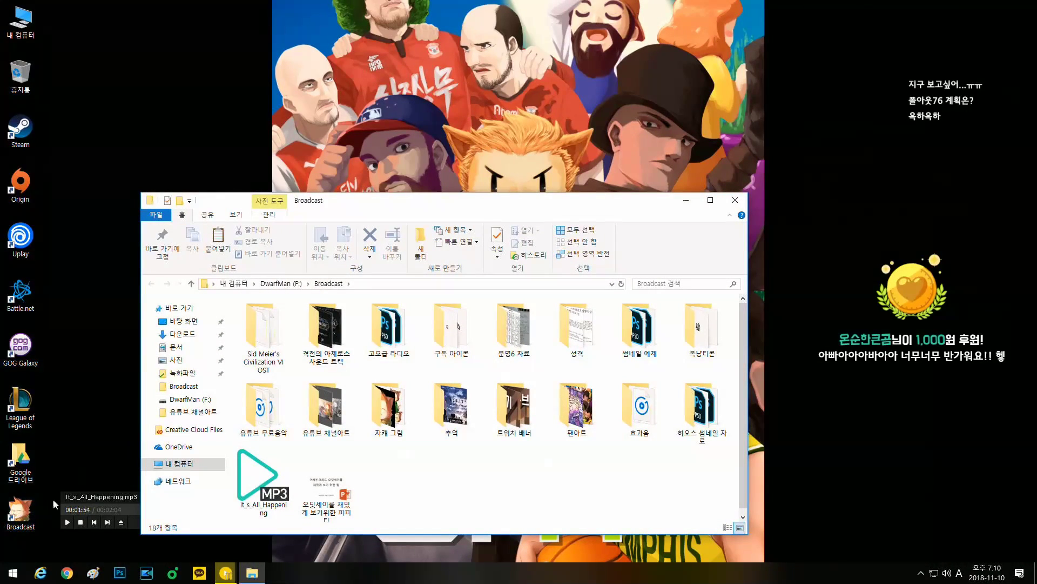
pyautogui.doubleClick(250, 427)
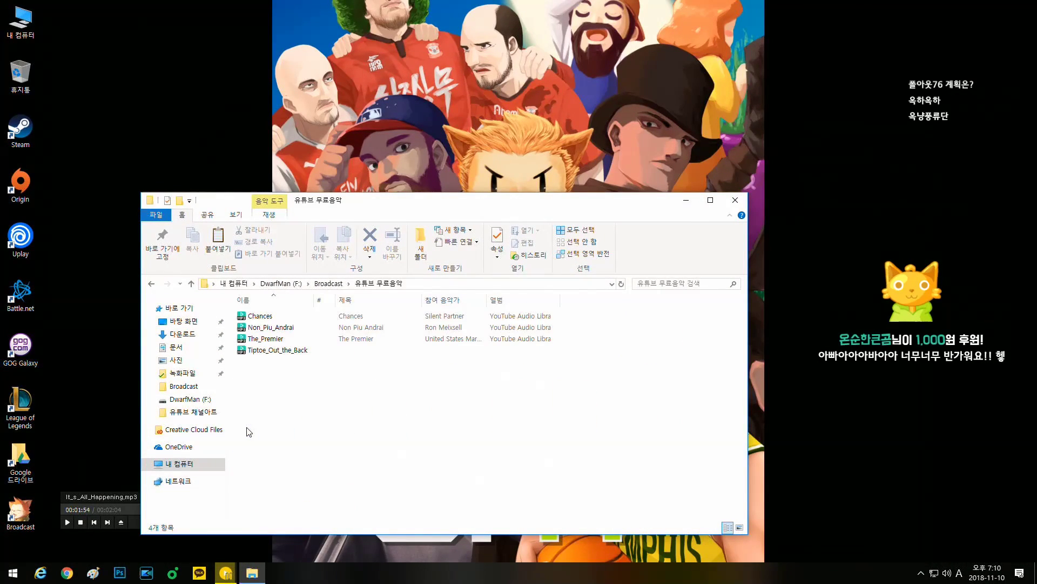
pyautogui.click(272, 339)
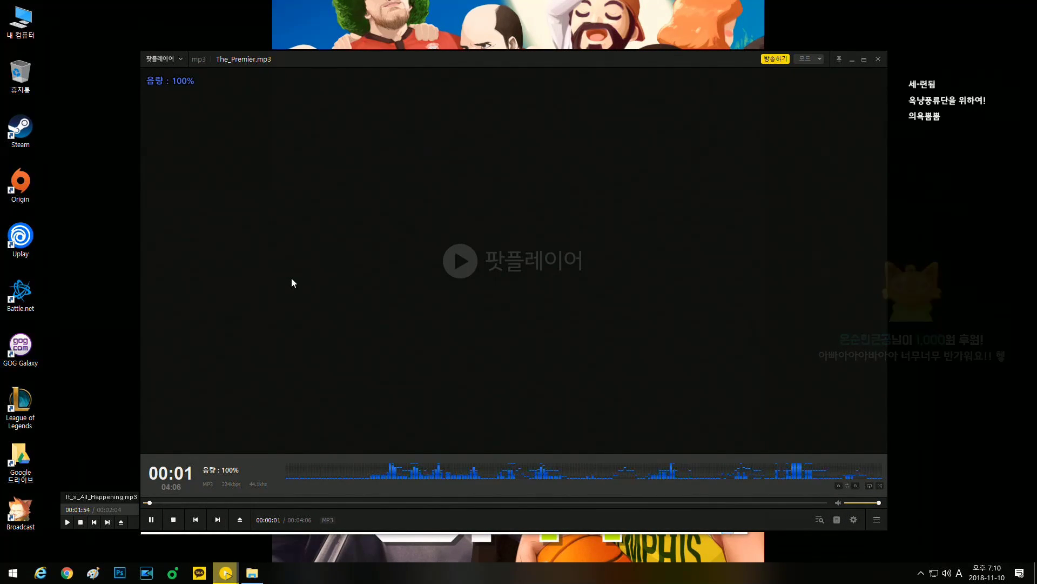
# Shrink the player running The_Premier to its compact size and lower its volume to below 40%.
pyautogui.scroll(-2, 293, 275)
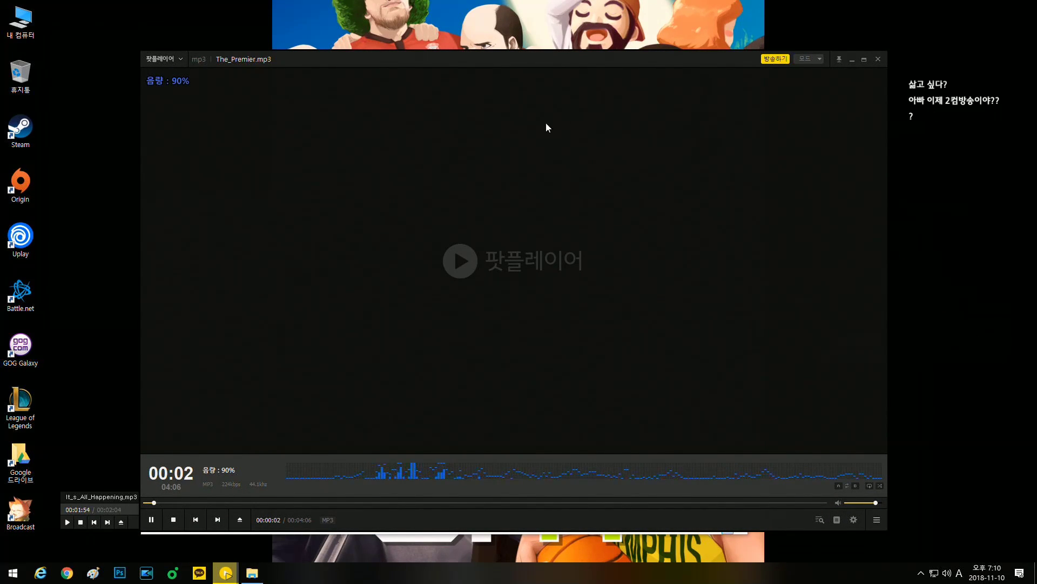
pyautogui.scroll(-3, 764, 97)
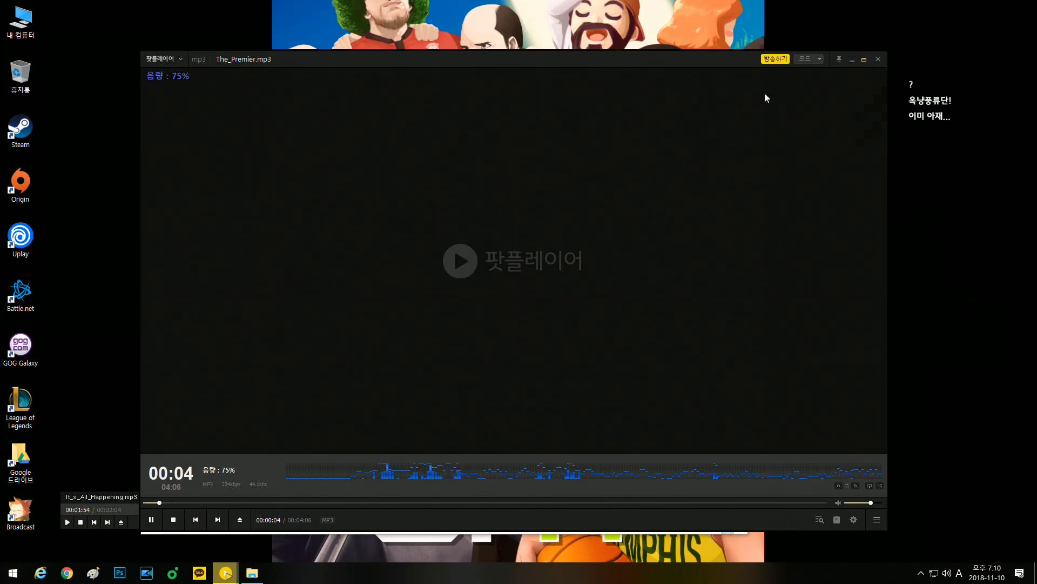
pyautogui.doubleClick(765, 98)
pyautogui.scroll(-3, 242, 84)
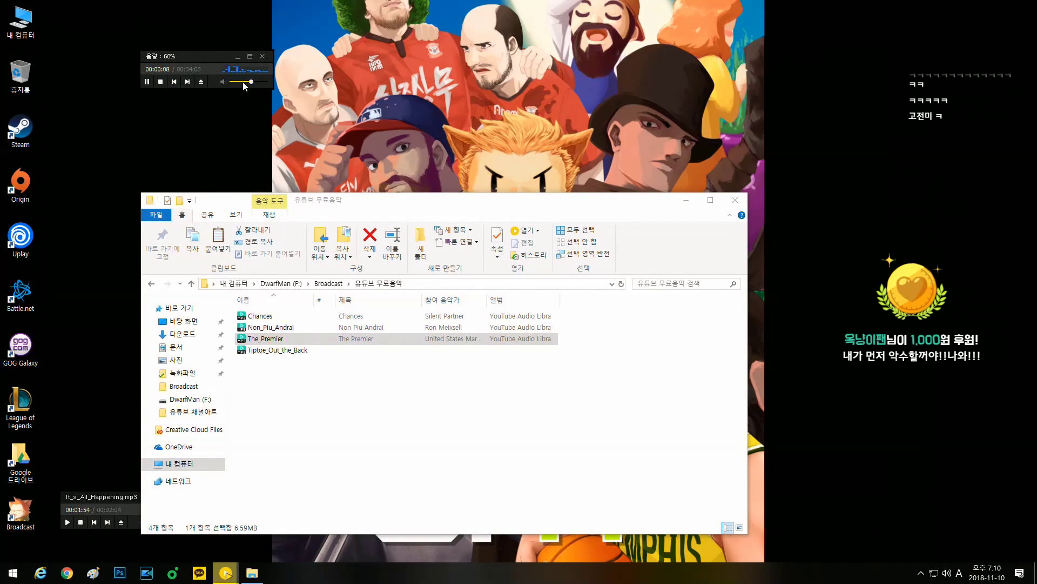
pyautogui.scroll(-4, 243, 84)
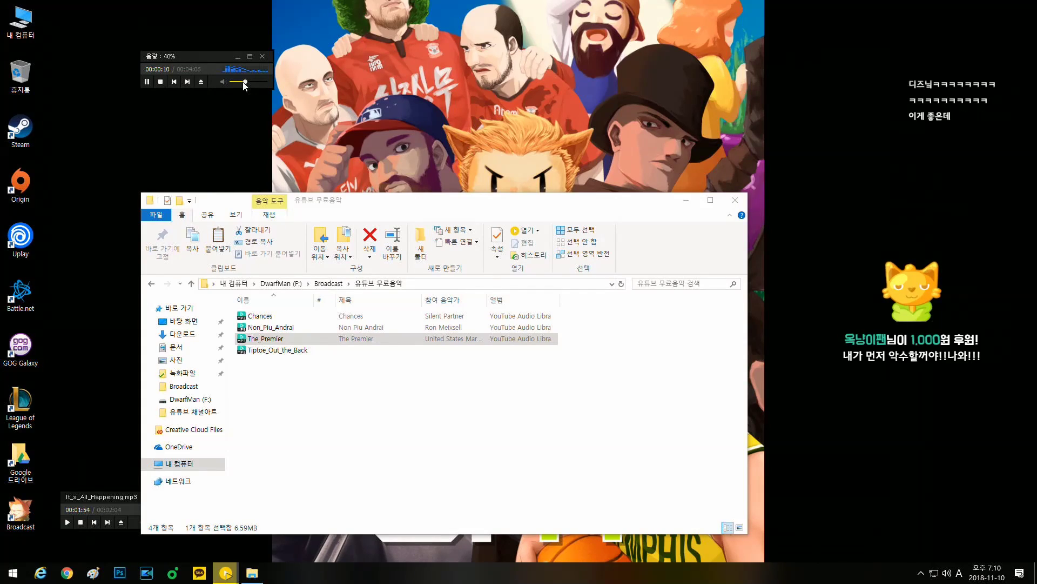
pyautogui.scroll(2, 244, 84)
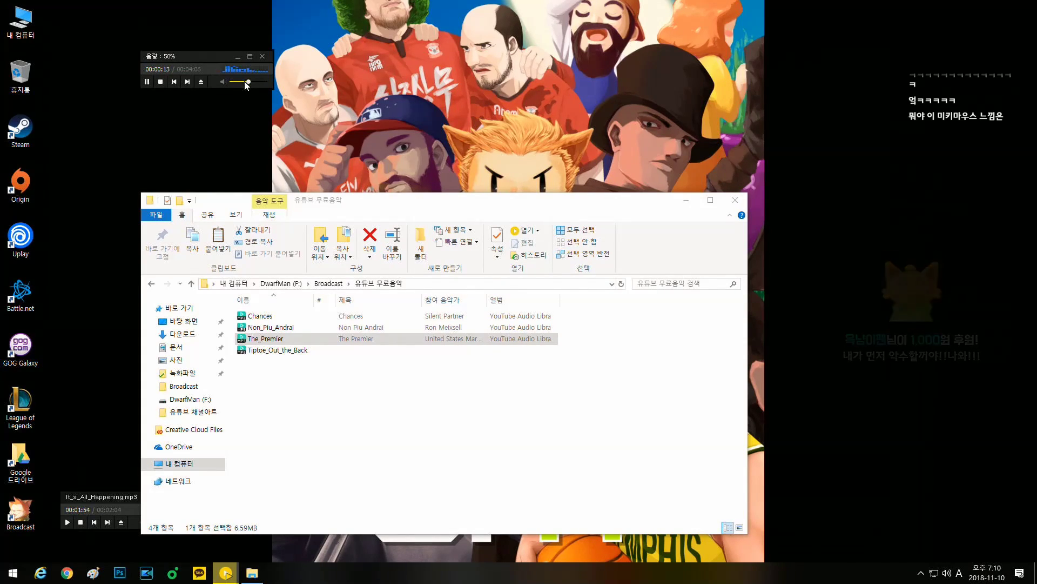
pyautogui.scroll(-2, 247, 84)
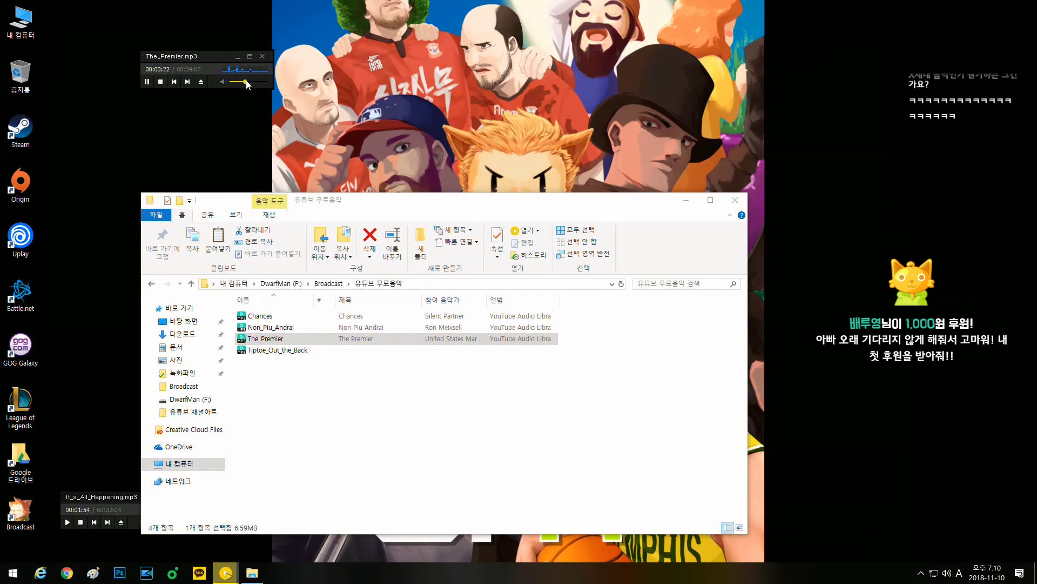
pyautogui.scroll(-1, 247, 83)
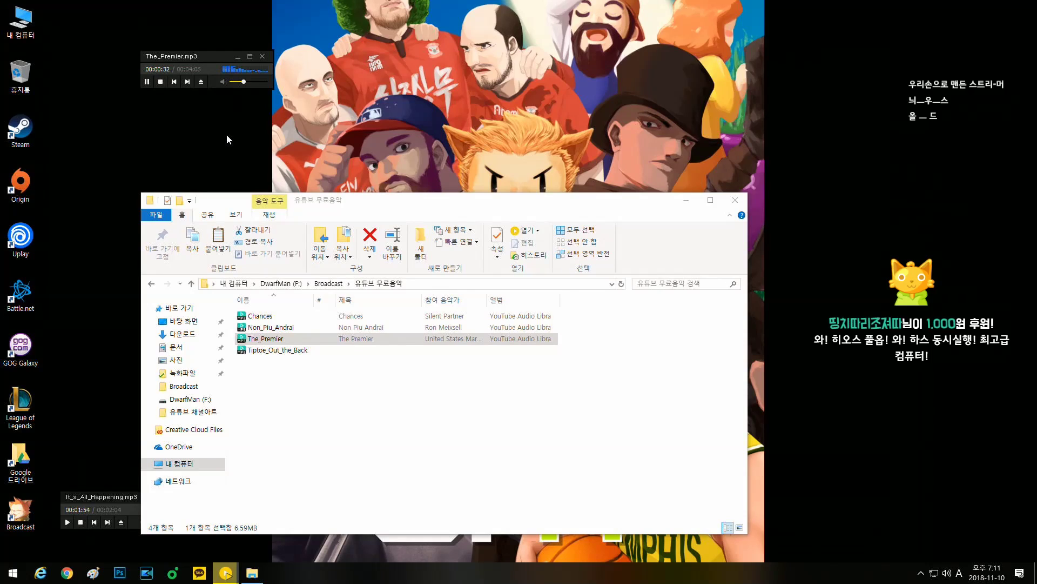
# Stop The_Premier and resume It_s_All_Happening.mp3 at a lower volume.
pyautogui.click(161, 85)
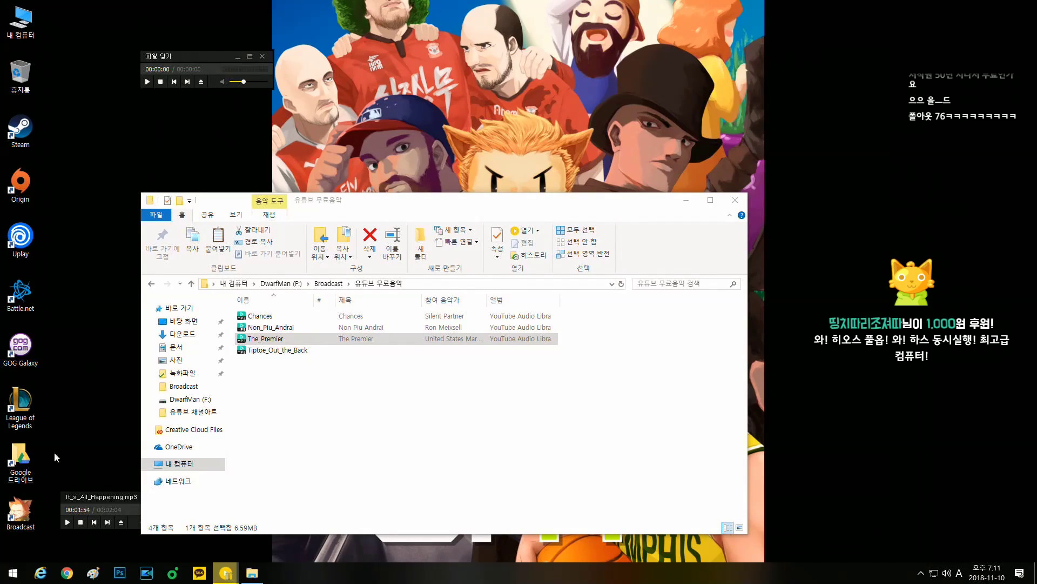
pyautogui.click(66, 522)
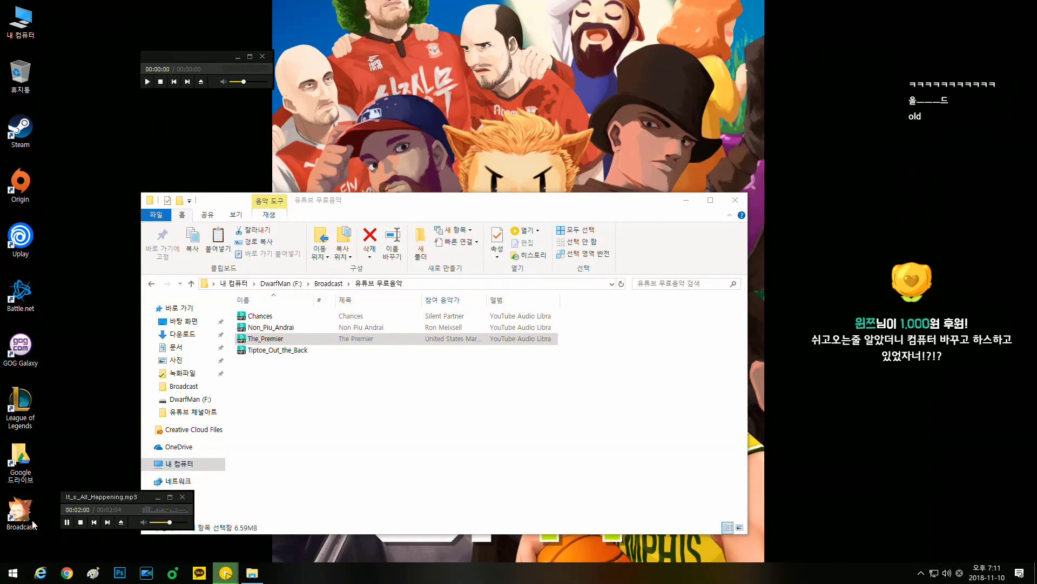
pyautogui.scroll(-3, 131, 516)
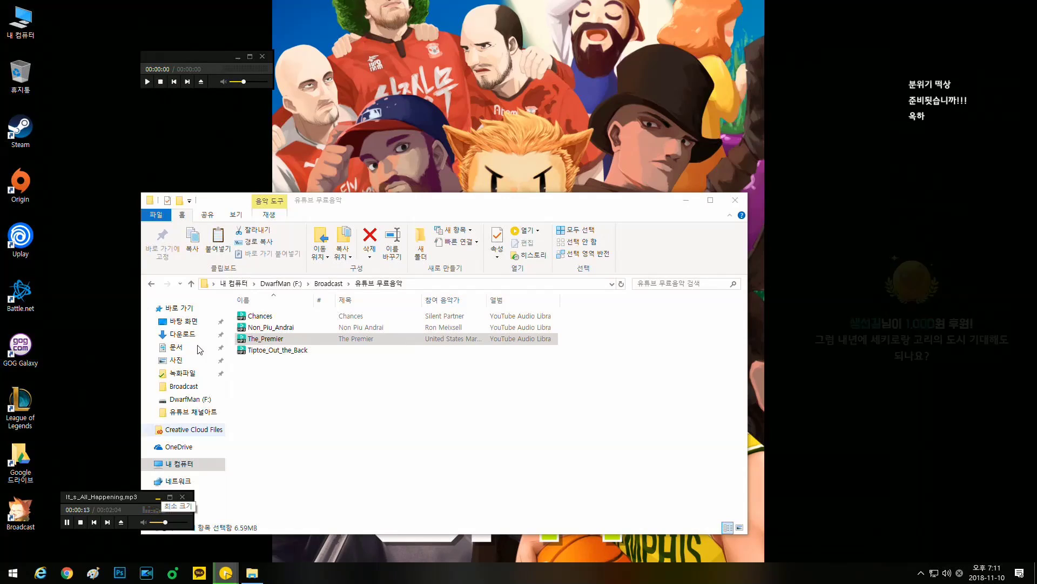
# Close the 유튜브 무료음악 folder window and the stopped second player.
pyautogui.click(735, 200)
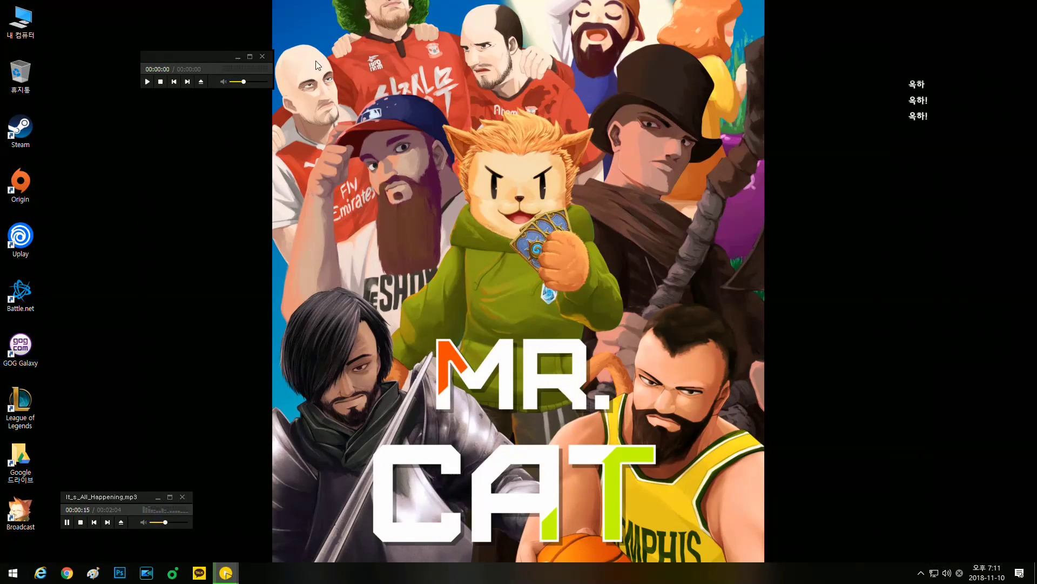
pyautogui.click(262, 56)
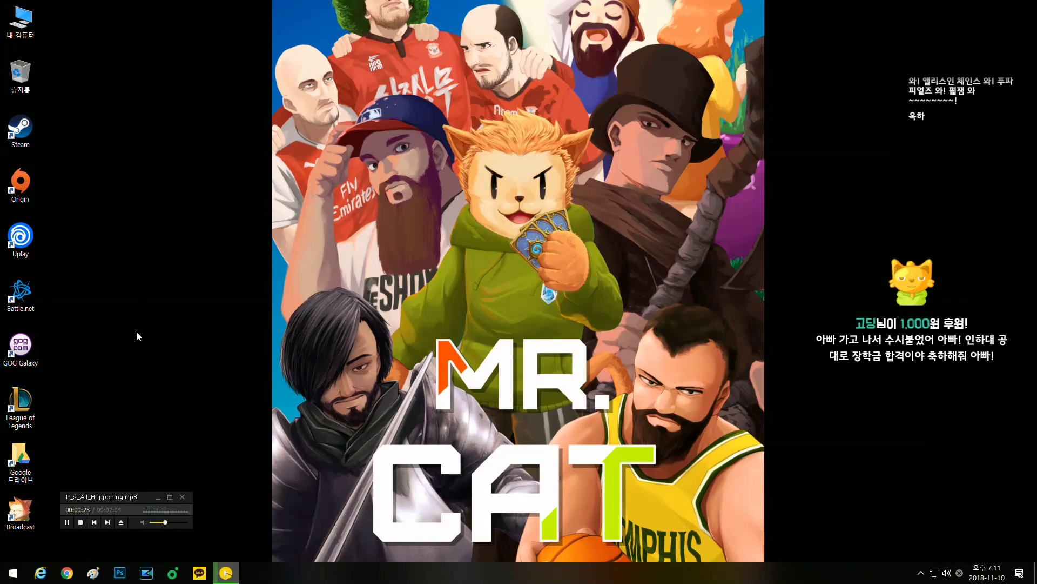
# Open the bookmarked 옥냥풍류단 cafe in Chrome and widen the browser window to fit the whole page.
pyautogui.click(65, 573)
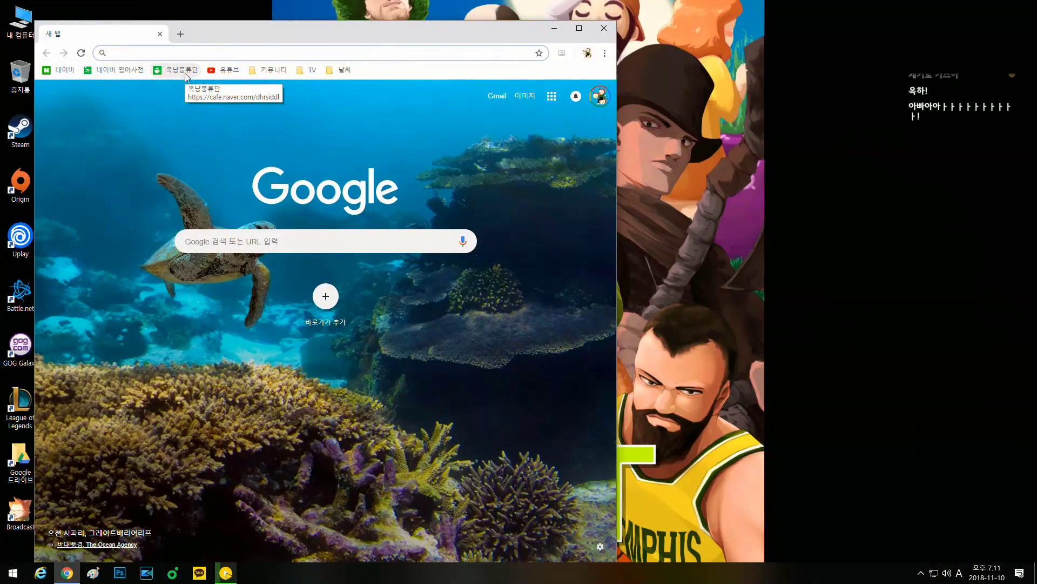
pyautogui.click(186, 75)
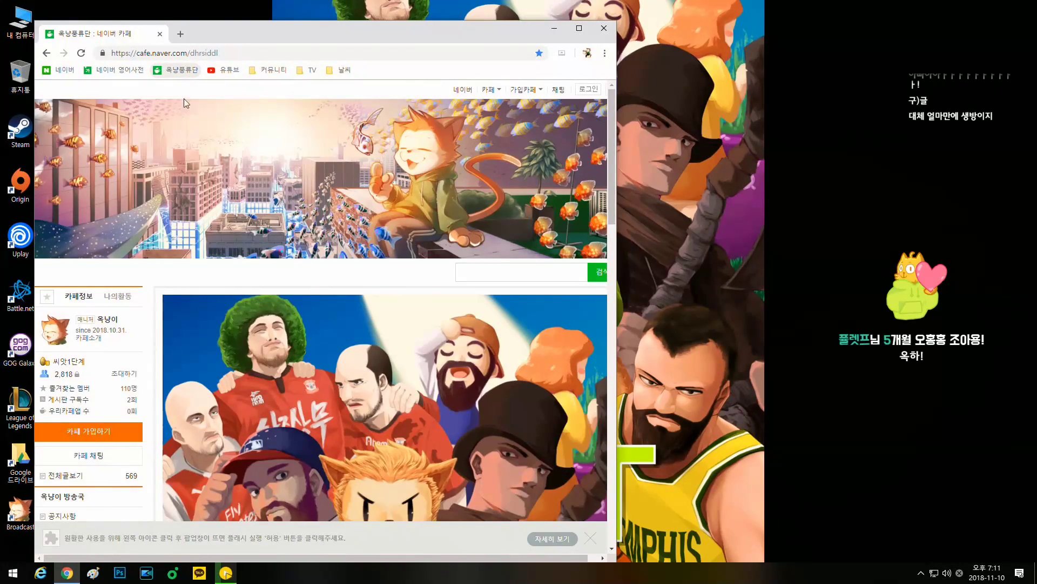
pyautogui.click(592, 539)
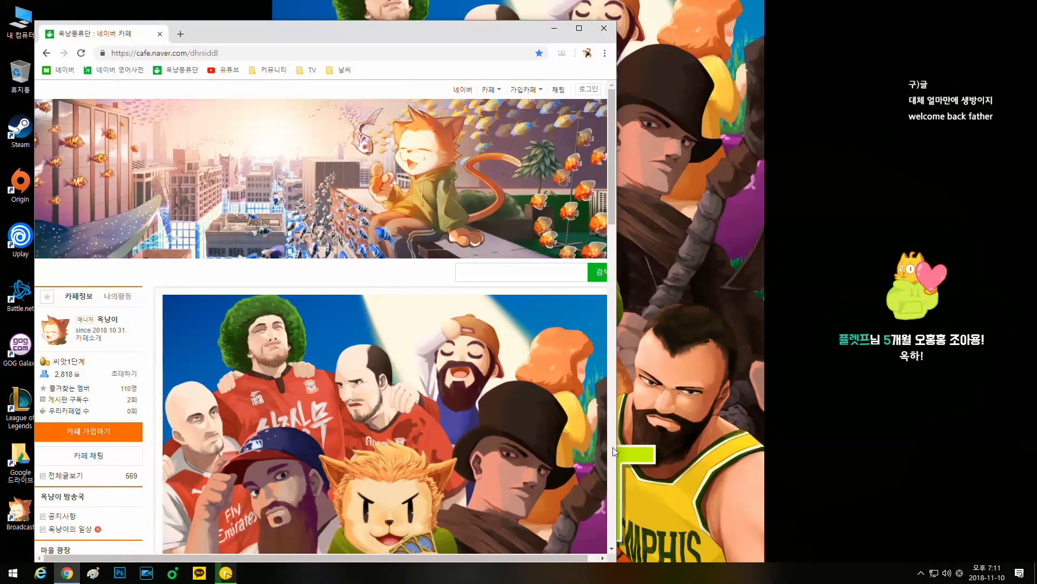
pyautogui.moveTo(616, 448); pyautogui.dragTo(782, 433)
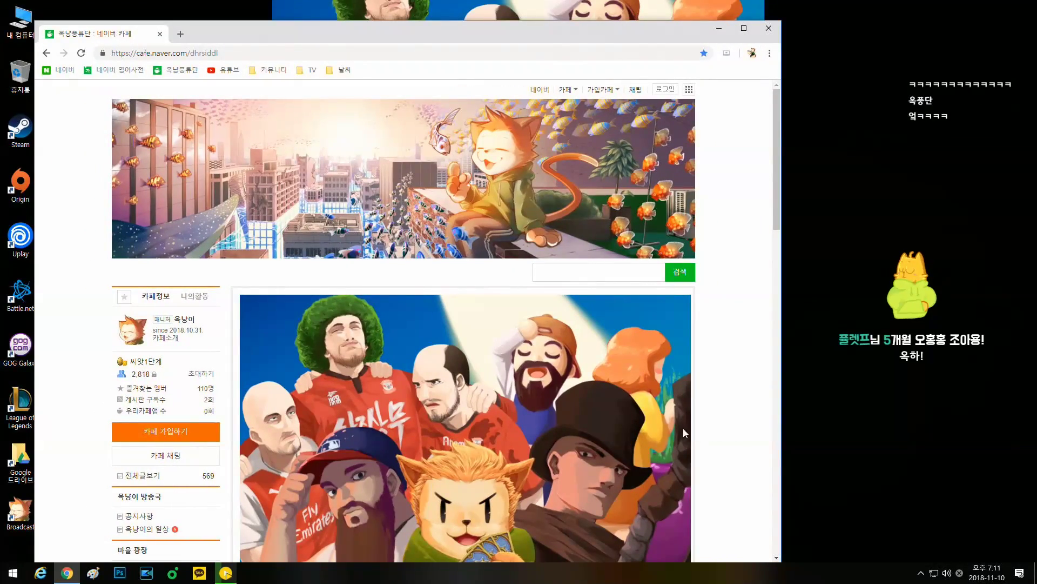
# Open the cafe's 고오급라디오 사연 board and look through pages 1 and 2 of its post list.
pyautogui.scroll(-7, 476, 487)
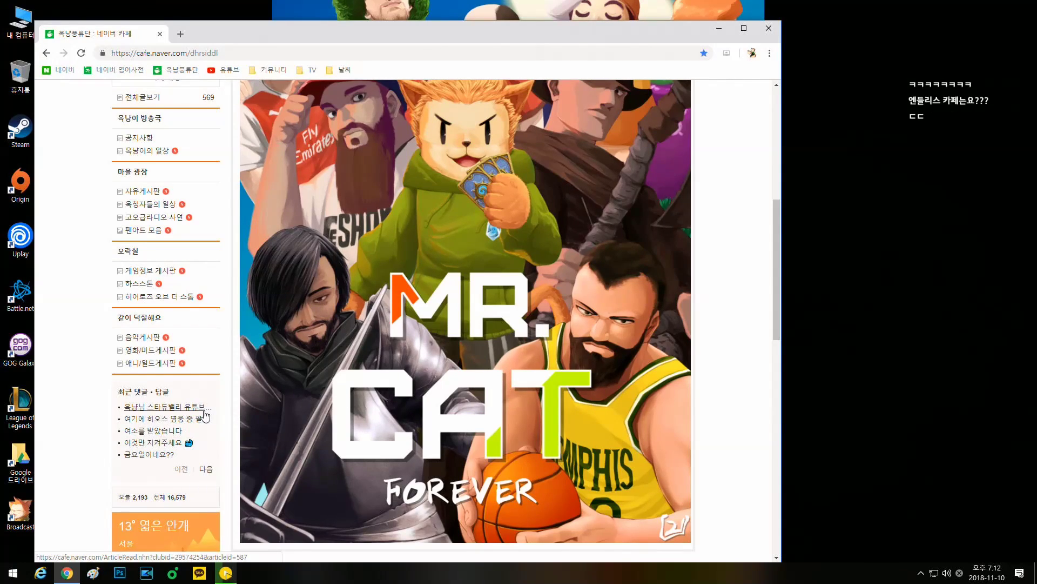
pyautogui.scroll(2, 205, 415)
pyautogui.scroll(1, 204, 415)
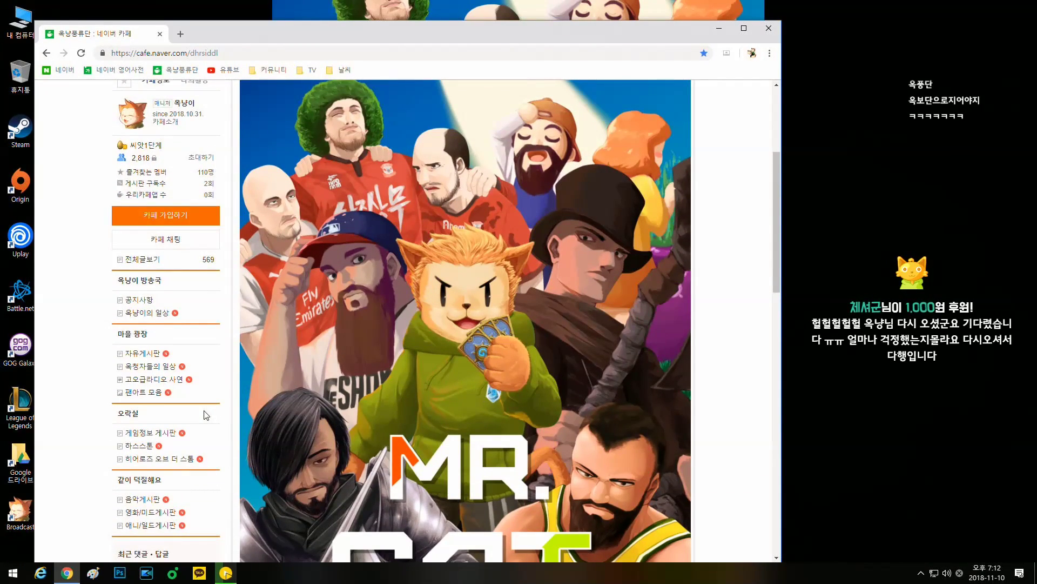
pyautogui.scroll(3, 205, 415)
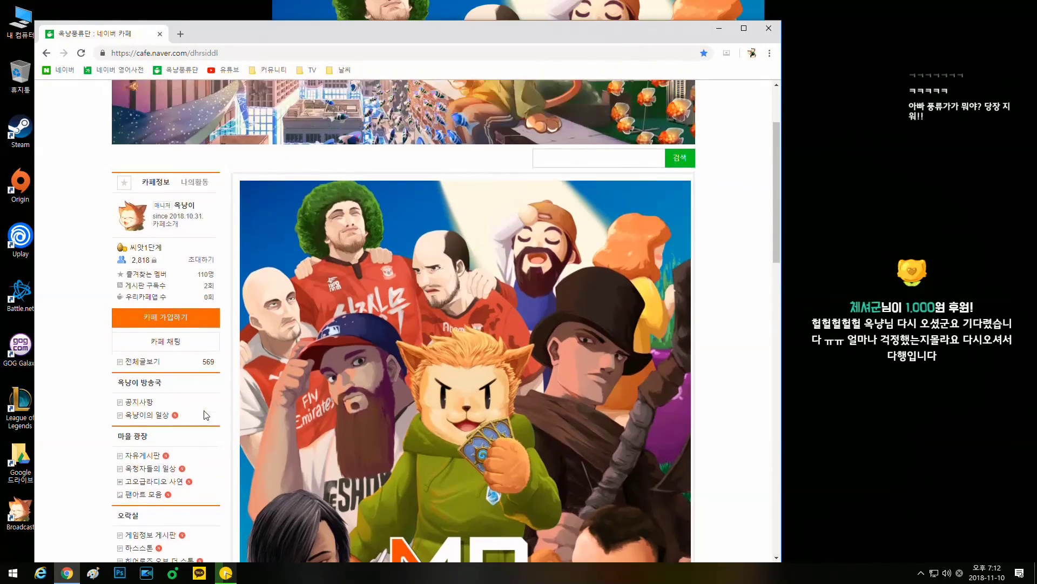
pyautogui.scroll(1, 204, 415)
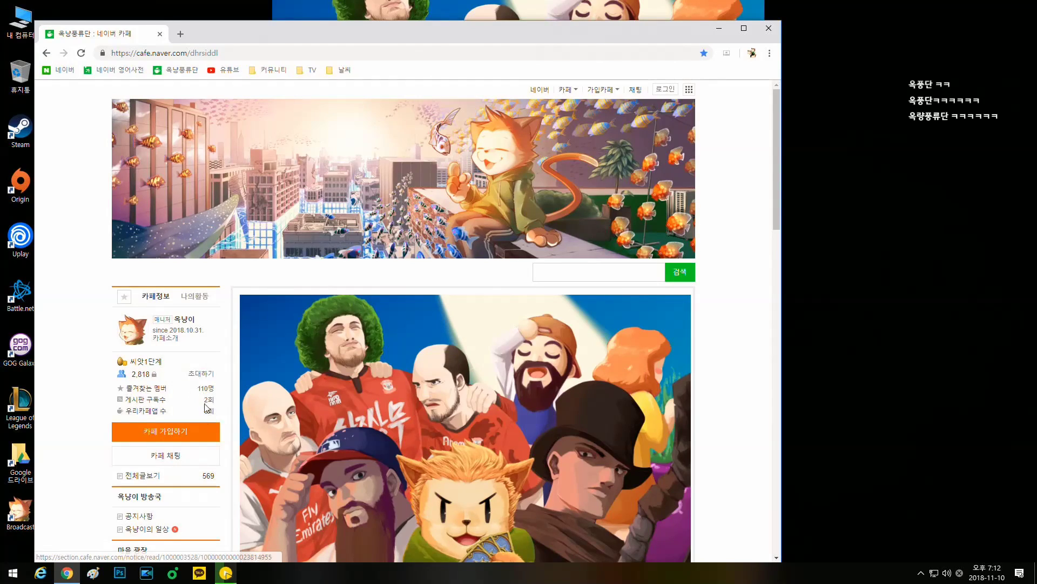
pyautogui.scroll(-4, 200, 458)
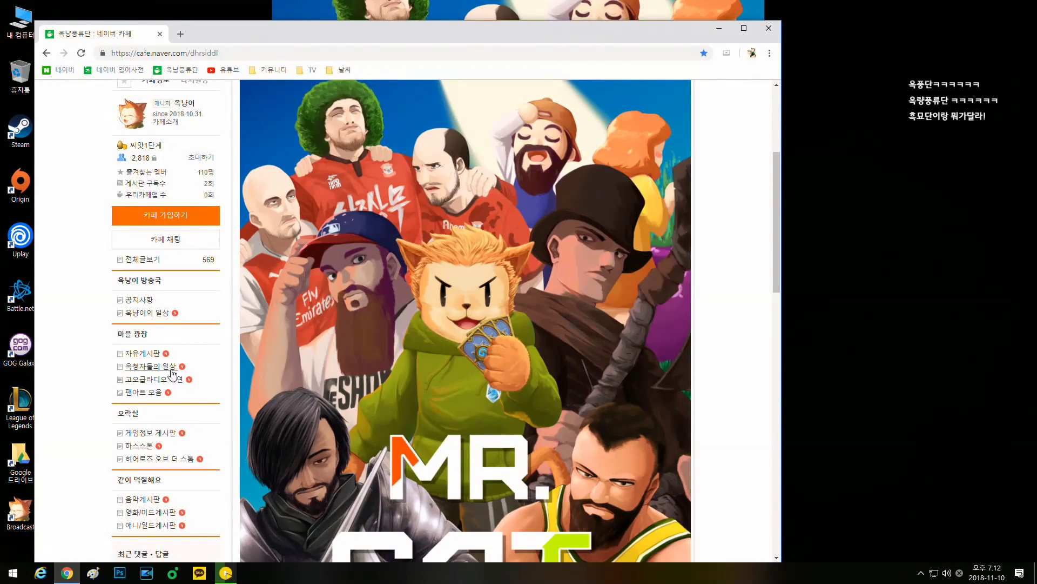
pyautogui.click(133, 379)
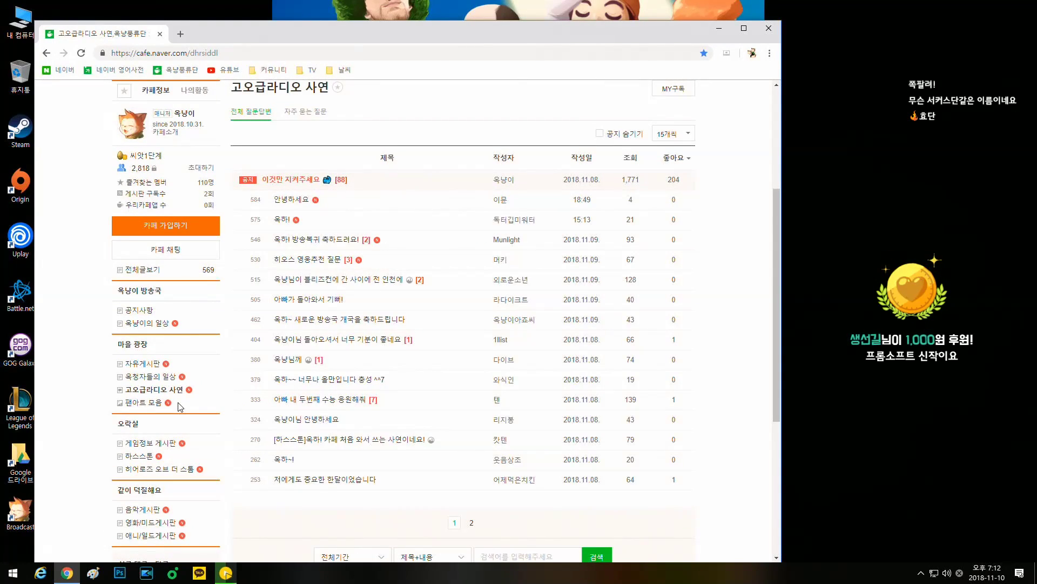
pyautogui.click(471, 523)
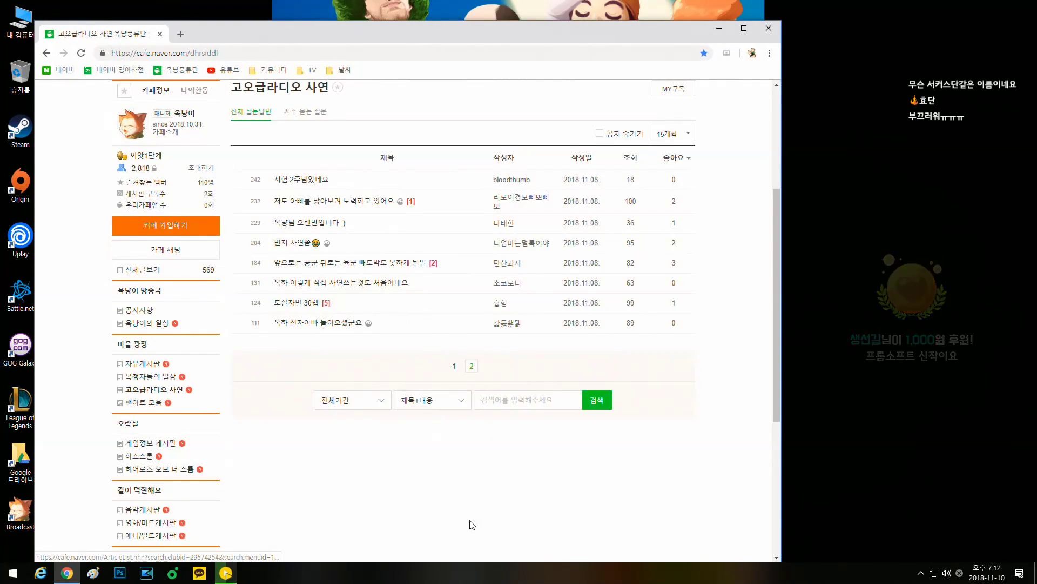
pyautogui.click(454, 366)
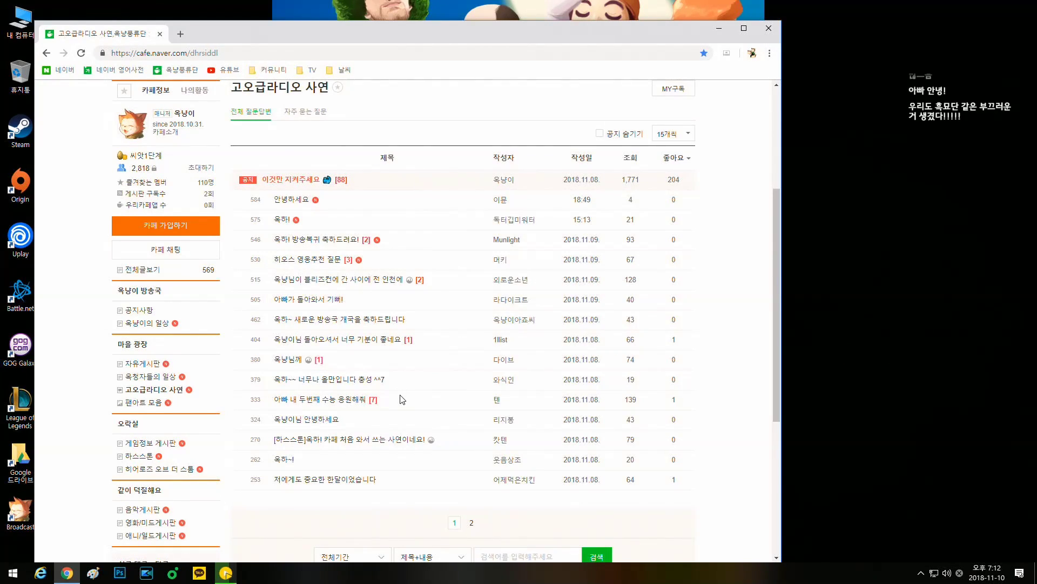
# Review the radio story post list, and open the 팬아트 모음 board under 마을 광장.
pyautogui.scroll(4, 286, 452)
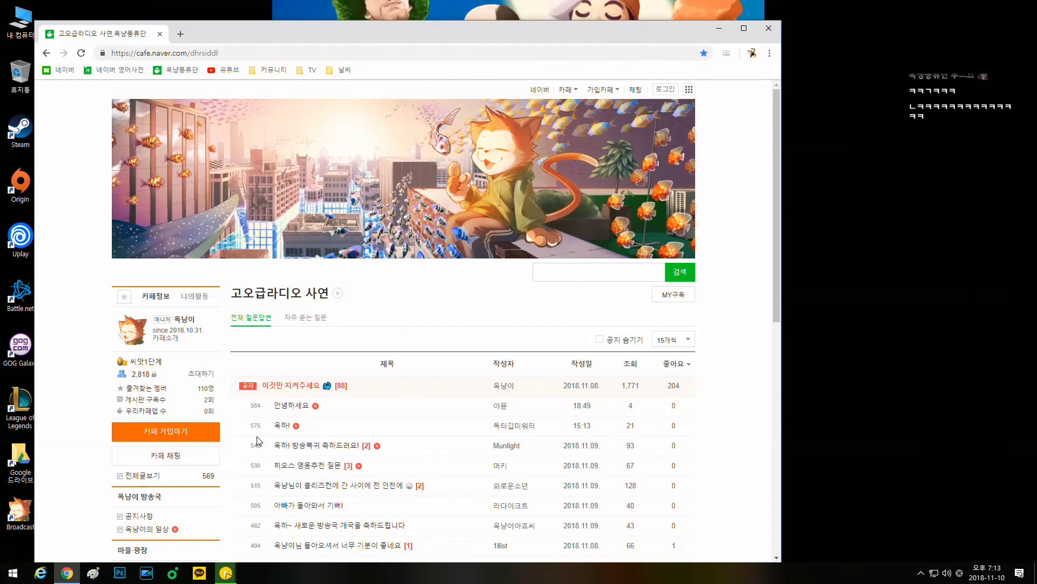
pyautogui.scroll(-1, 259, 440)
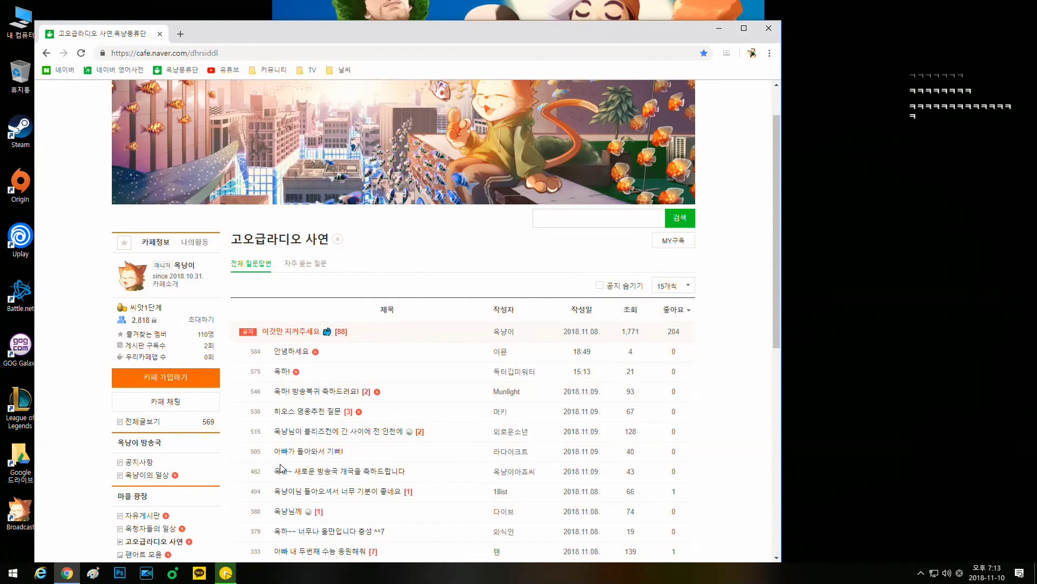
pyautogui.scroll(-2, 279, 469)
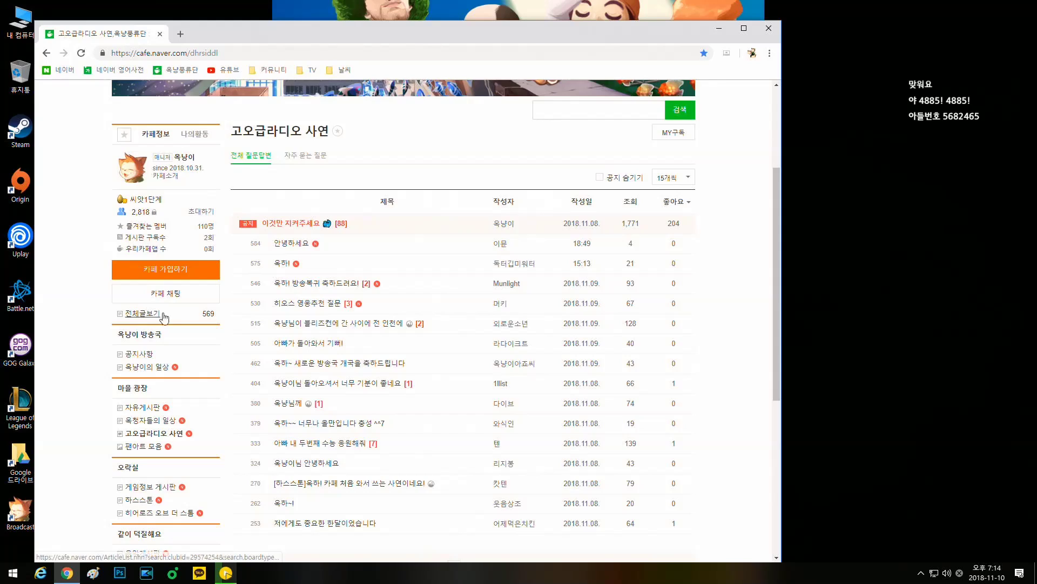
pyautogui.scroll(-2, 140, 324)
pyautogui.click(157, 339)
# Open the 게임정보 게시판 board under 오락실 and highlight its list of regular posts.
pyautogui.scroll(-1, 161, 345)
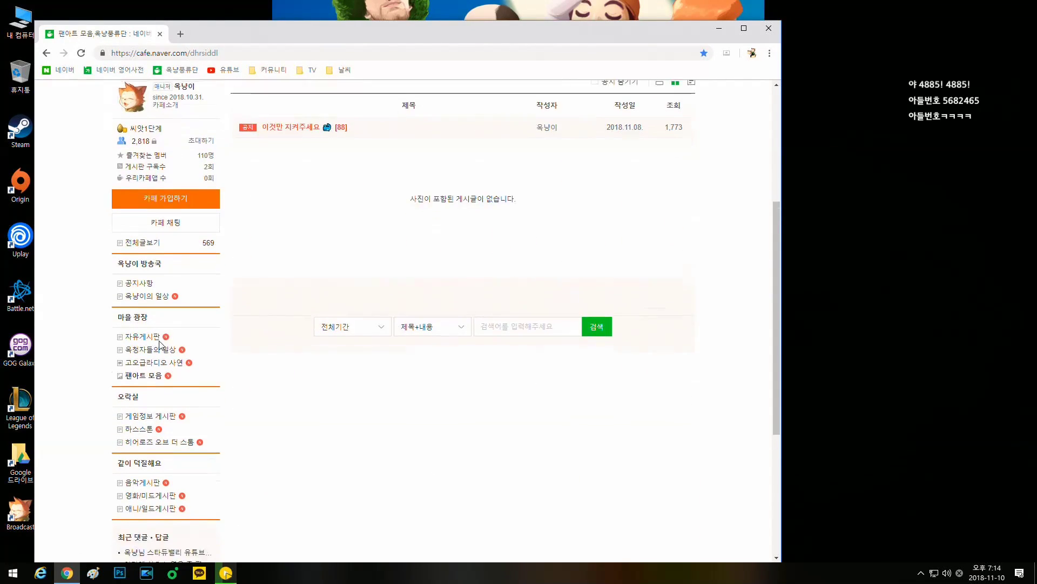
pyautogui.click(159, 389)
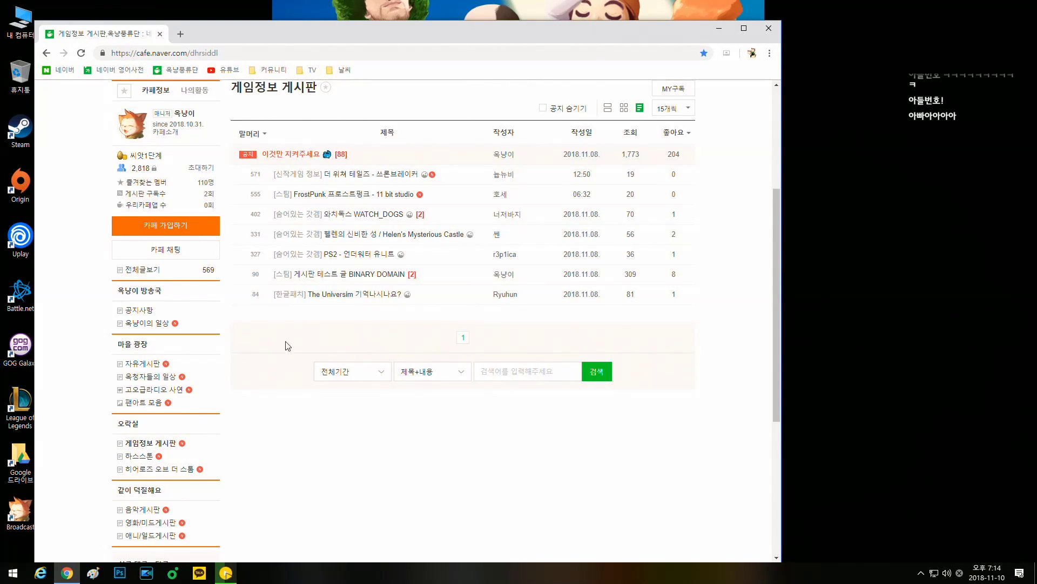
pyautogui.moveTo(446, 294); pyautogui.dragTo(276, 184)
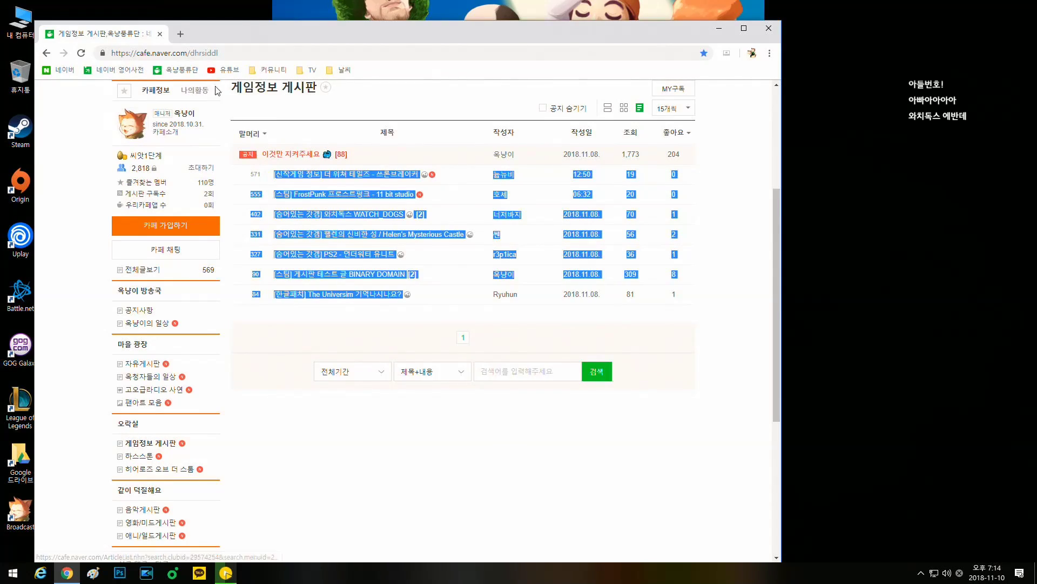
# Look at the bookmarked 플레이웨어즈 and ITCM game sites in a new browser tab, and return to the cafe's 게임정보 게시판.
pyautogui.click(181, 33)
pyautogui.click(274, 70)
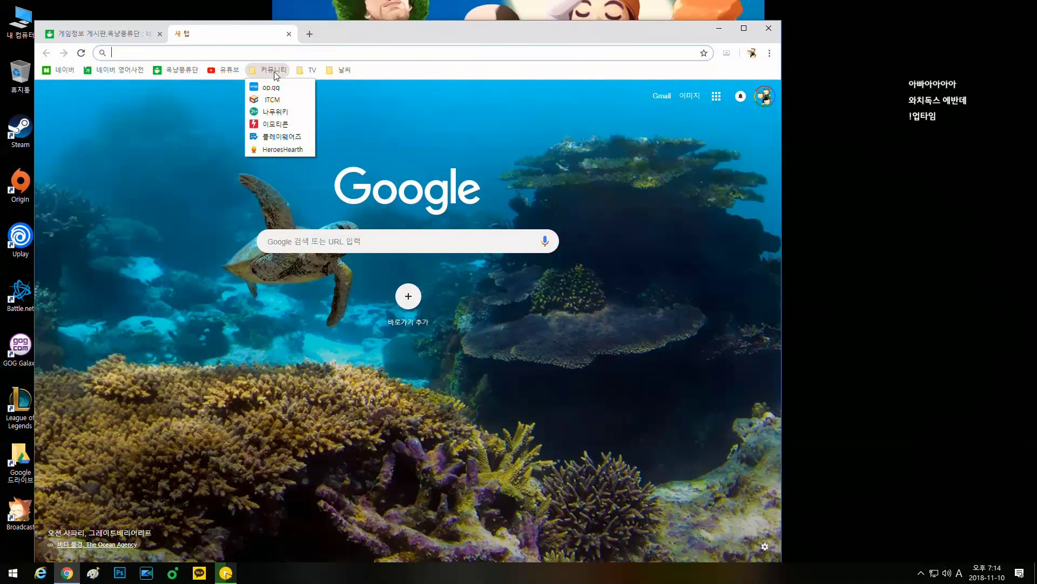
pyautogui.click(274, 135)
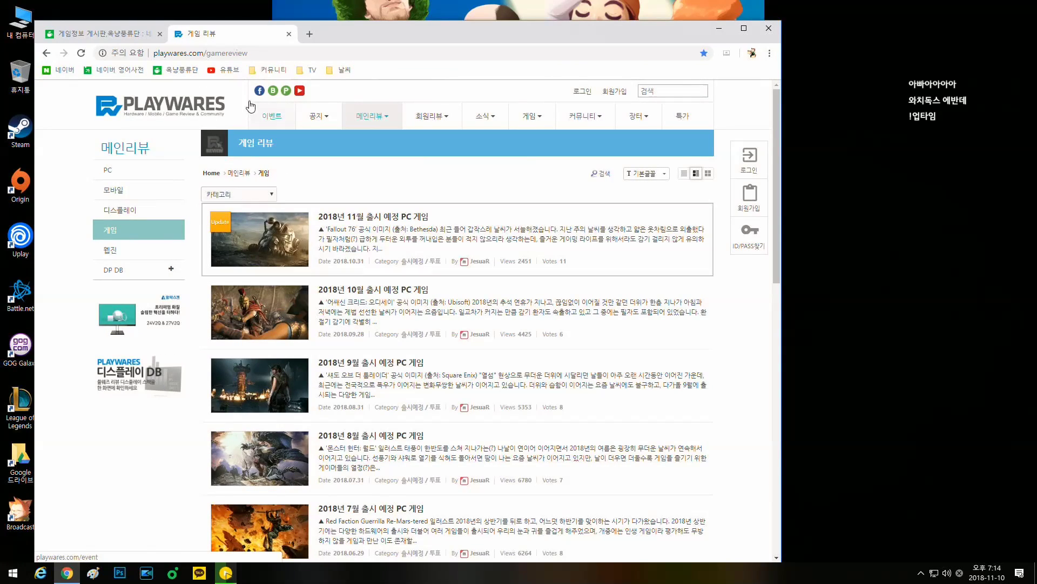
pyautogui.click(273, 70)
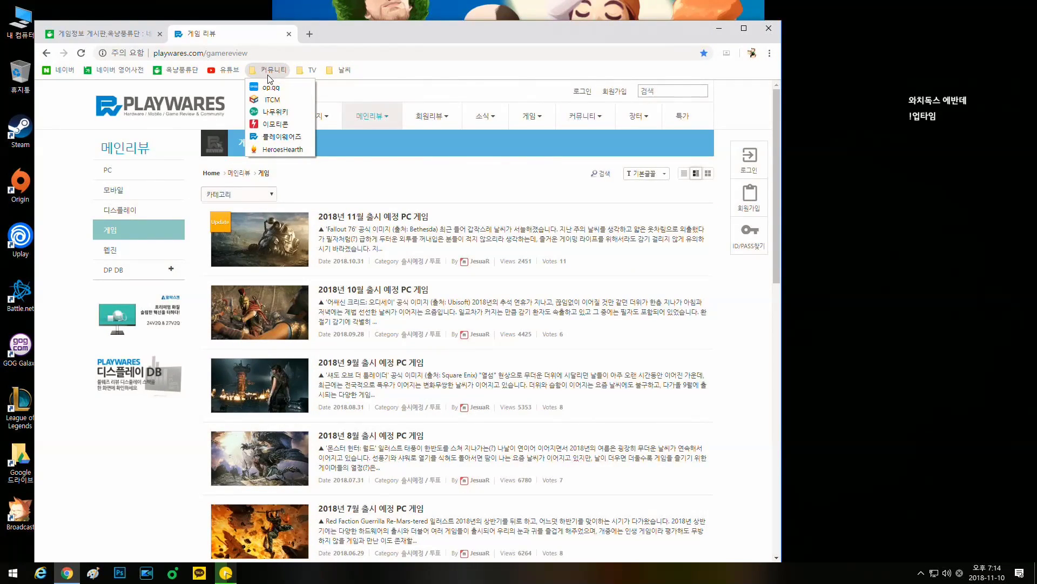
pyautogui.click(273, 99)
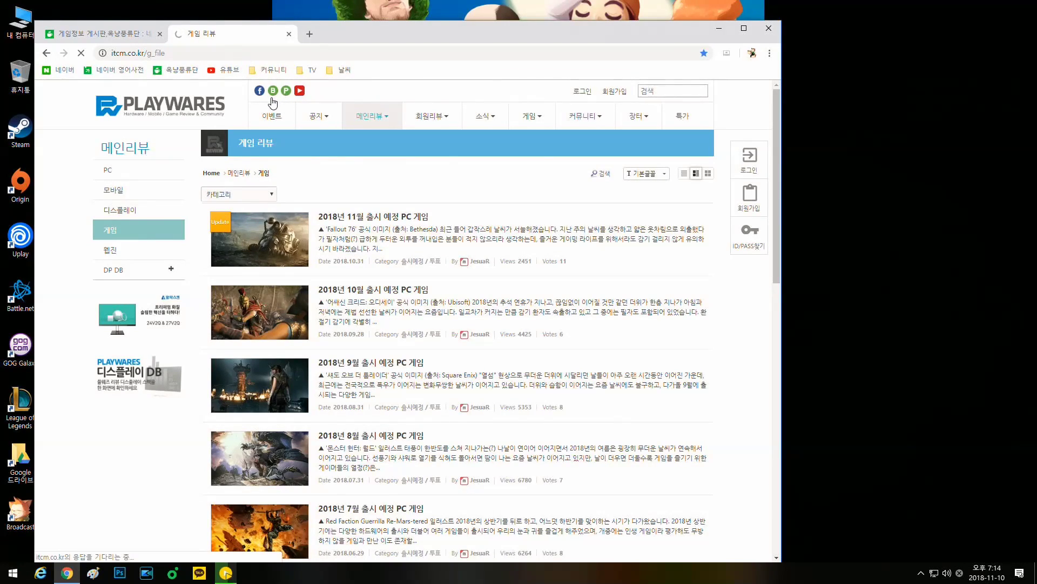
pyautogui.click(124, 38)
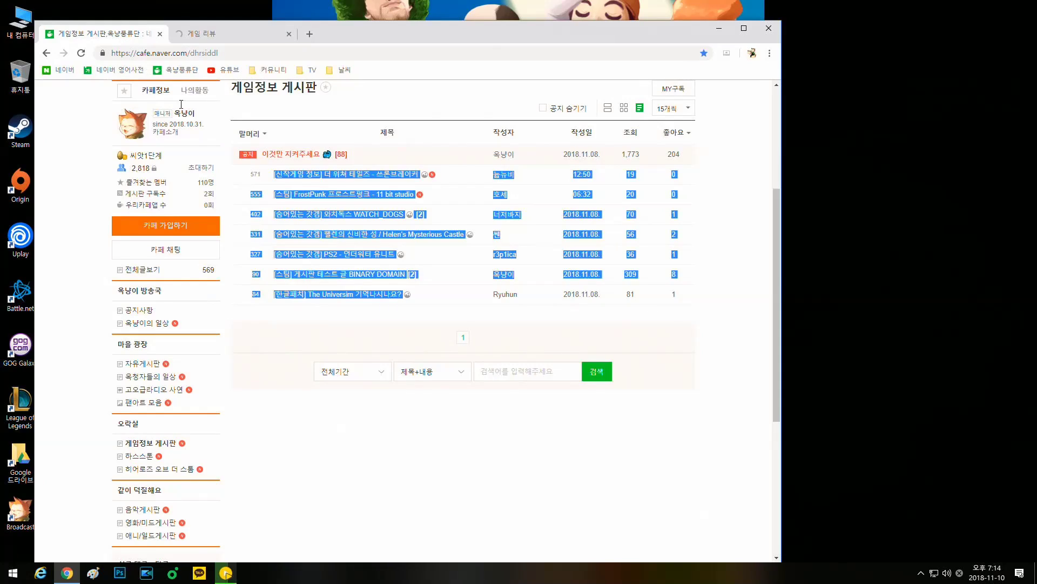
pyautogui.click(250, 176)
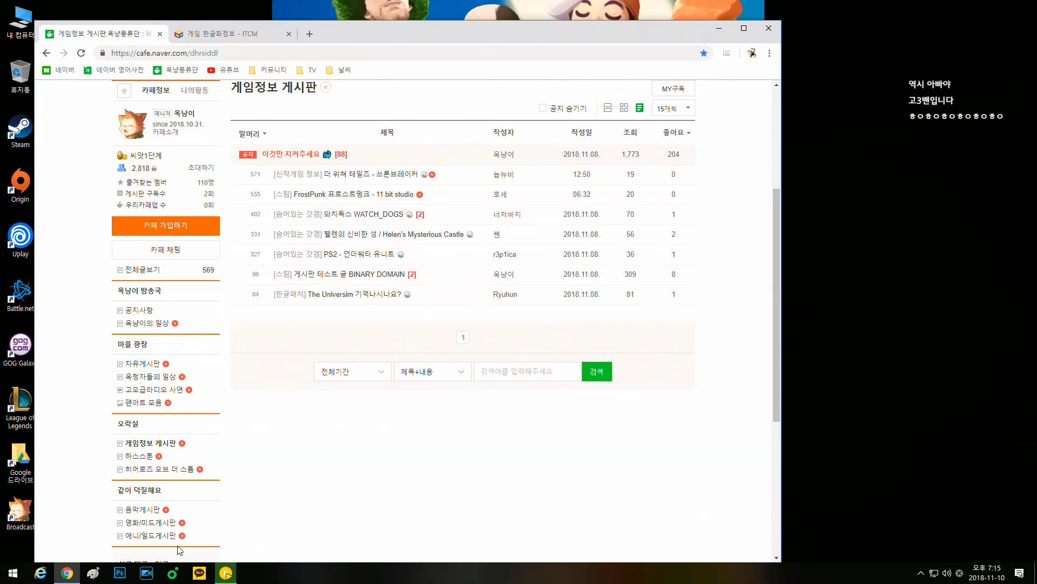
# Open the cafe's 음악게시판 under 같이 덕질해요 and look through pages 1 and 2 of its post list.
pyautogui.click(149, 510)
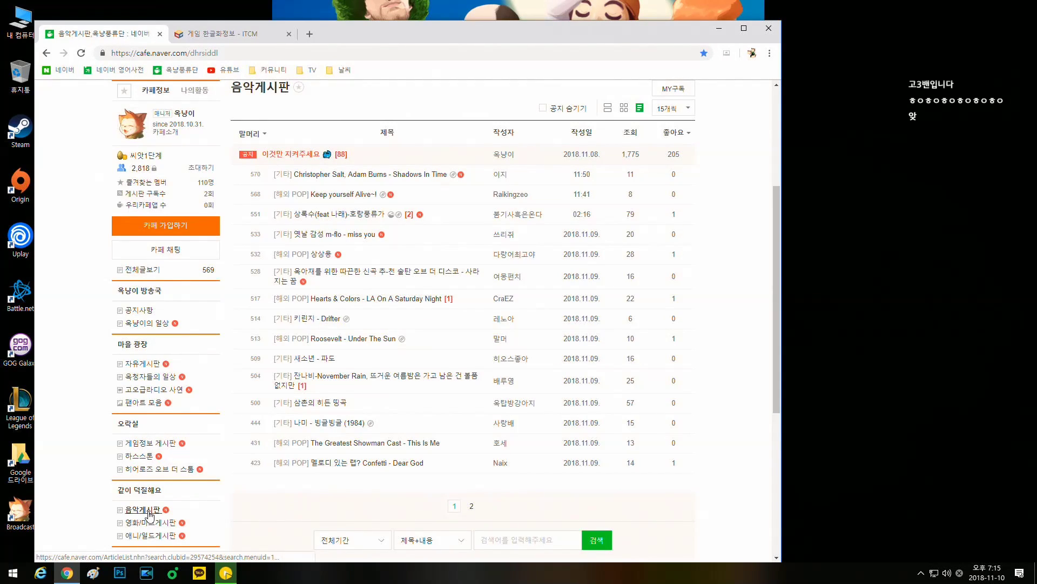
pyautogui.click(469, 507)
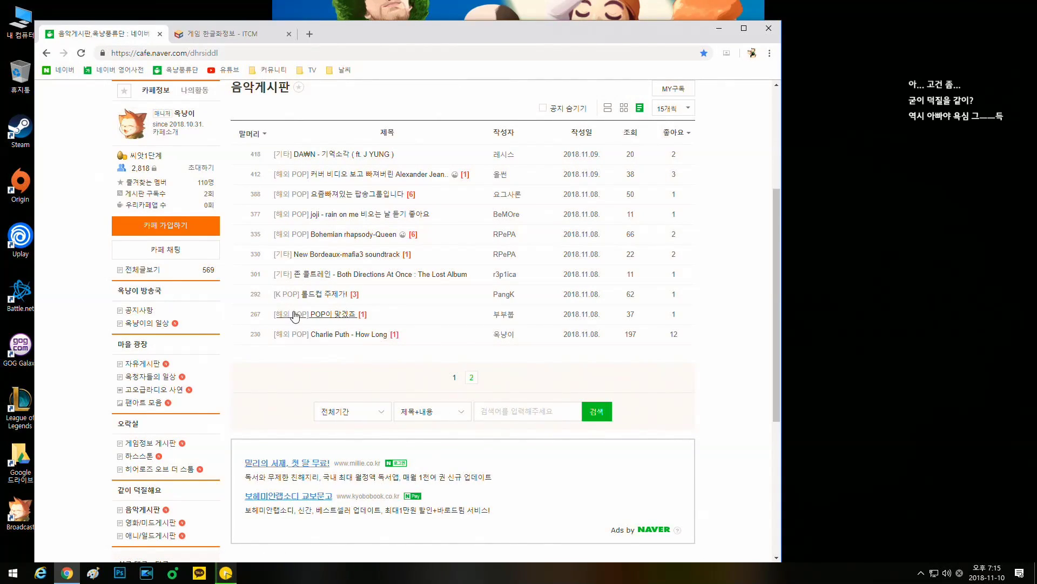
pyautogui.click(455, 377)
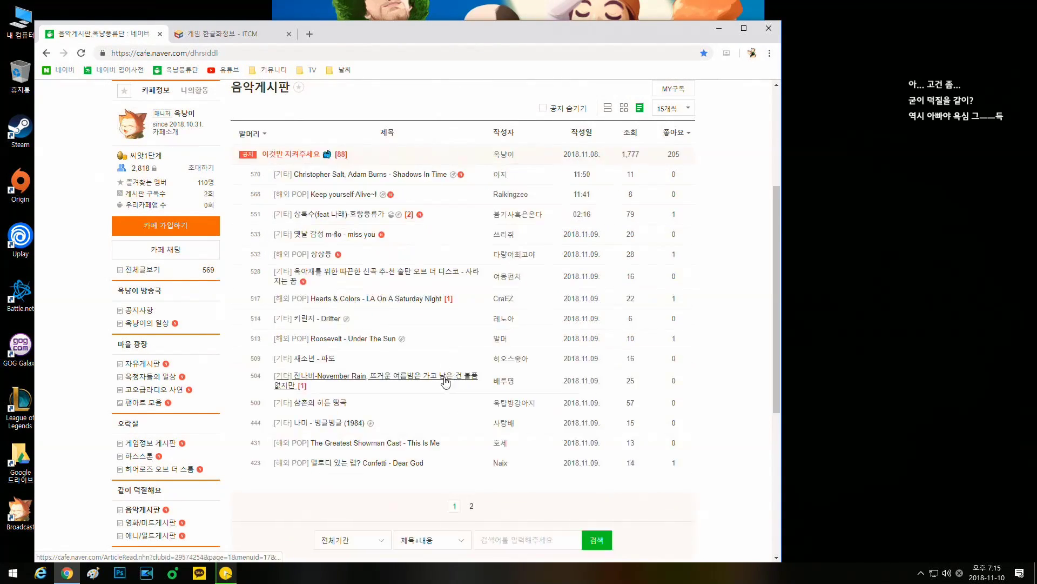
# Browse the cafe's 영화/미드게시판, 애니/일드게시판, 하스스톤 and 히어로즈 오브 더 스톰 boards in turn.
pyautogui.click(142, 522)
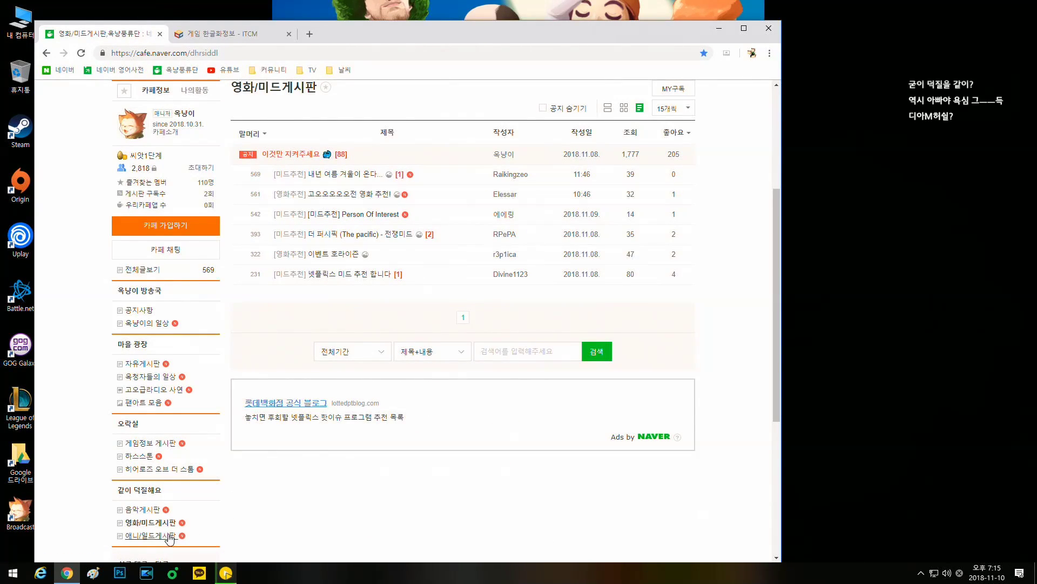
pyautogui.click(151, 534)
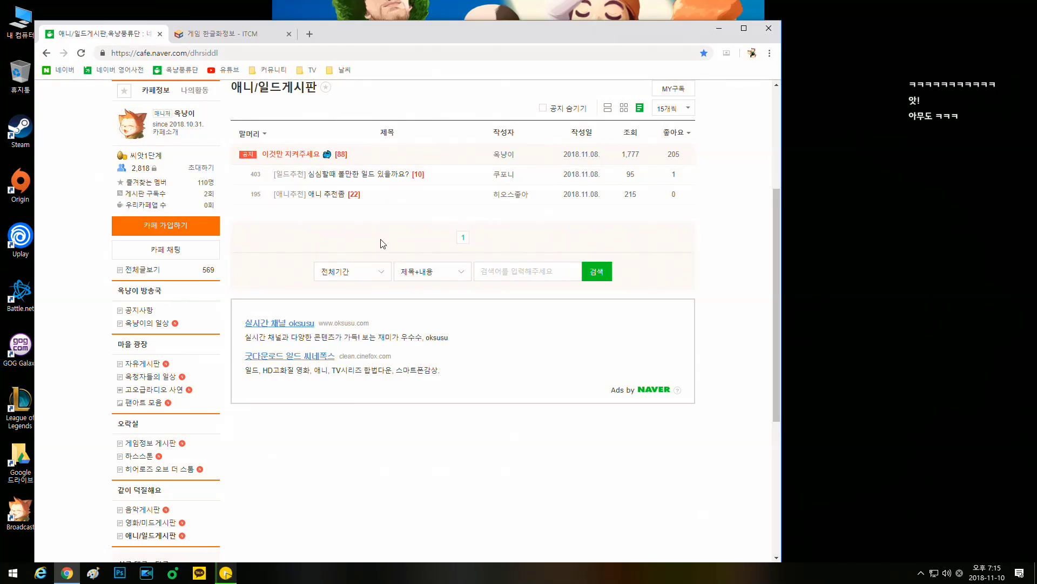
pyautogui.click(141, 456)
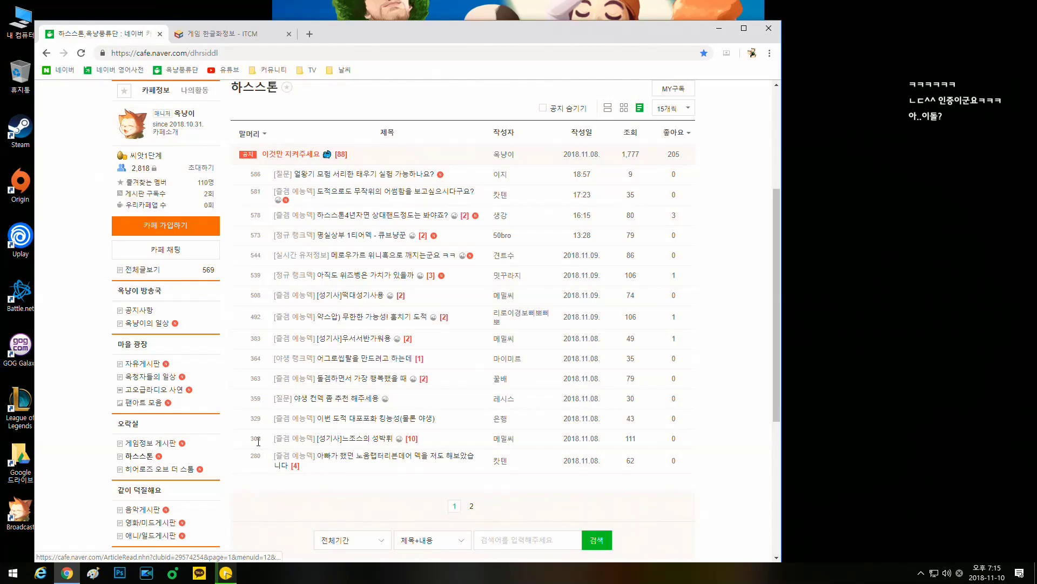
pyautogui.click(170, 469)
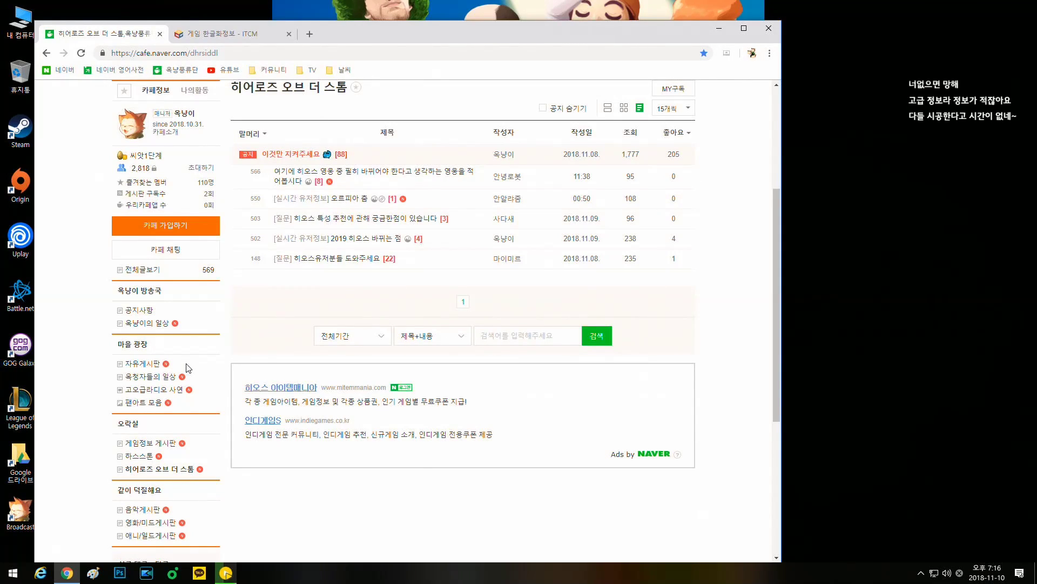
# Close the cafe browser window and the background music player playing It_s_All_Happening.mp3.
pyautogui.click(767, 28)
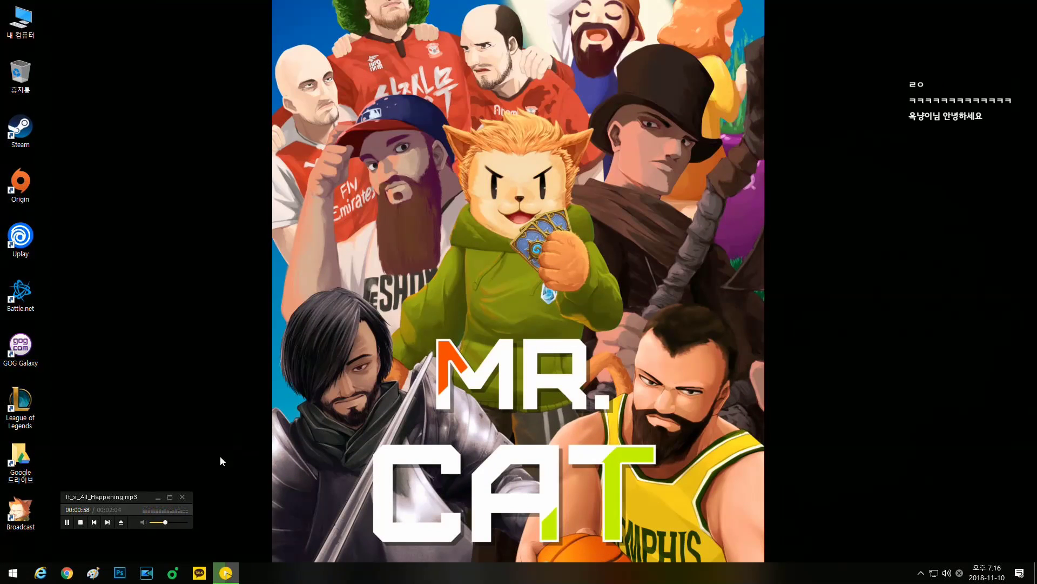
pyautogui.click(185, 496)
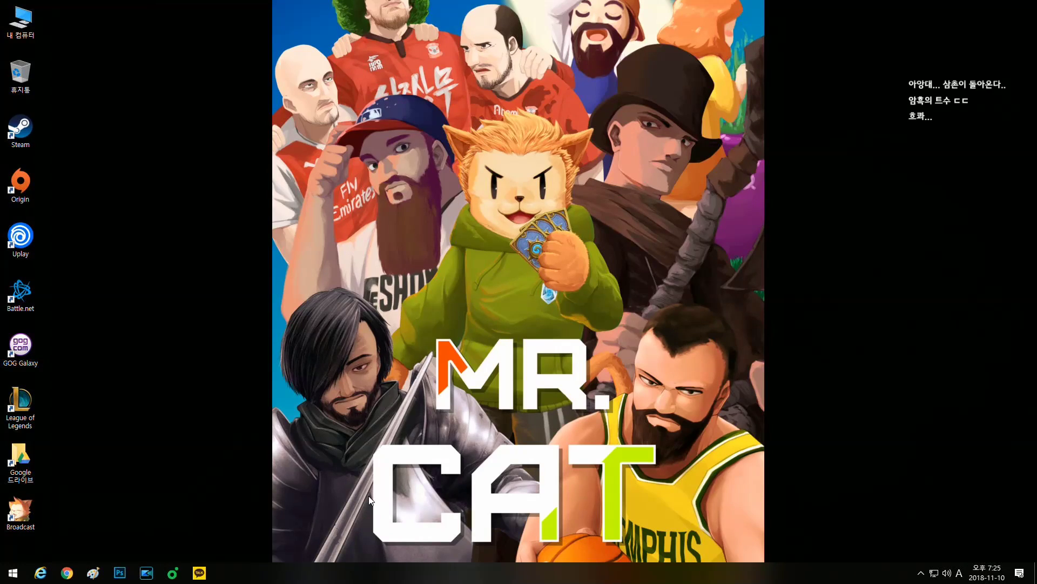
# Reopen Chrome to view the sites in the 커뮤니티 bookmark folder, and close the browser again.
pyautogui.click(69, 572)
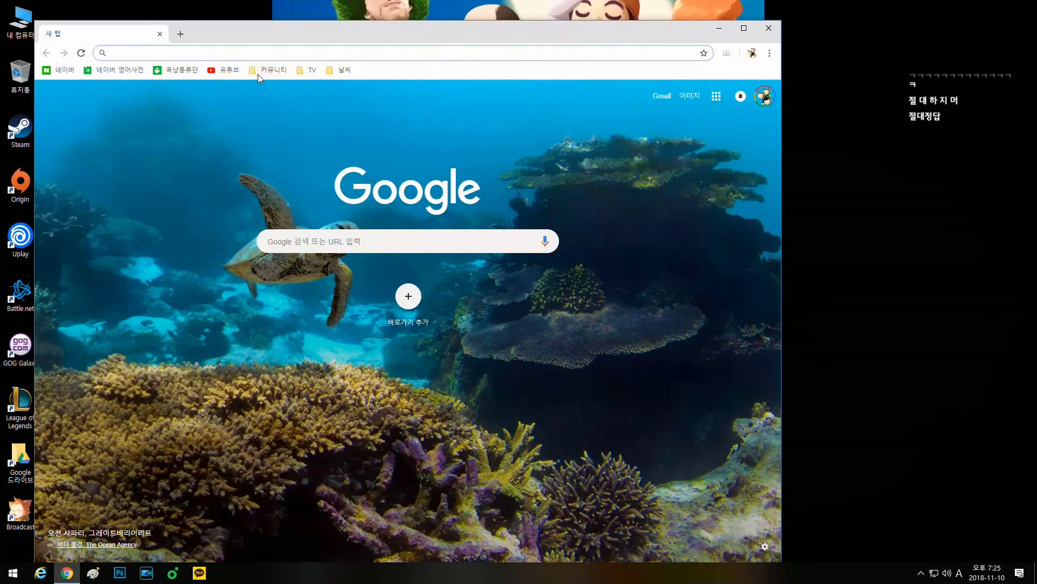
pyautogui.click(258, 73)
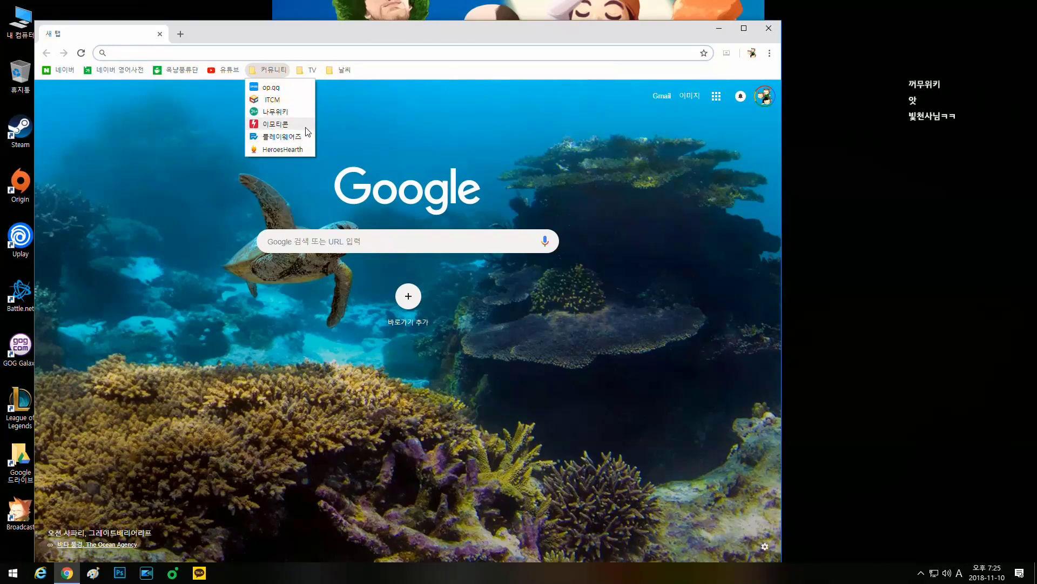
pyautogui.click(430, 132)
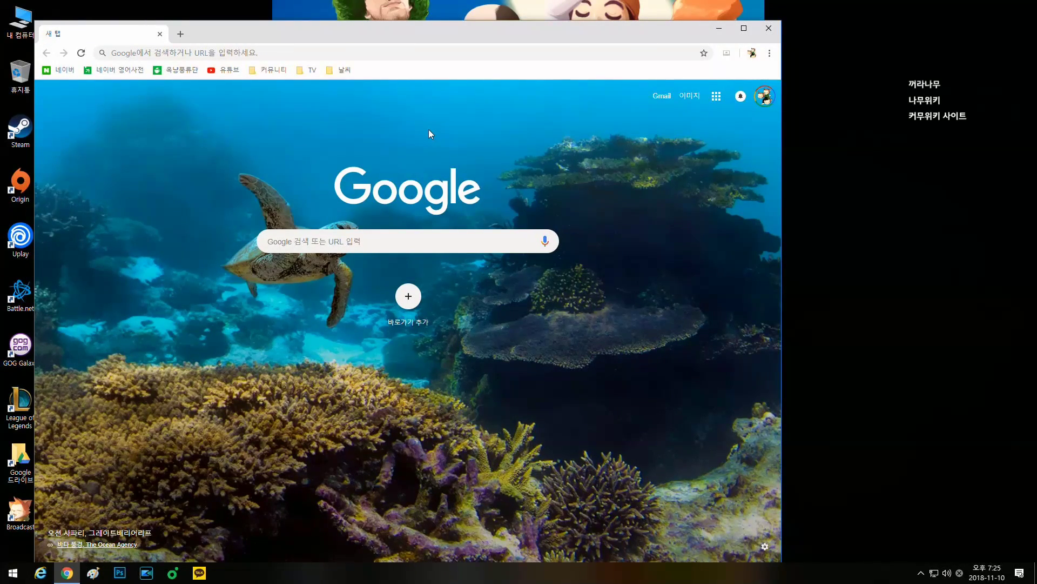
pyautogui.click(767, 30)
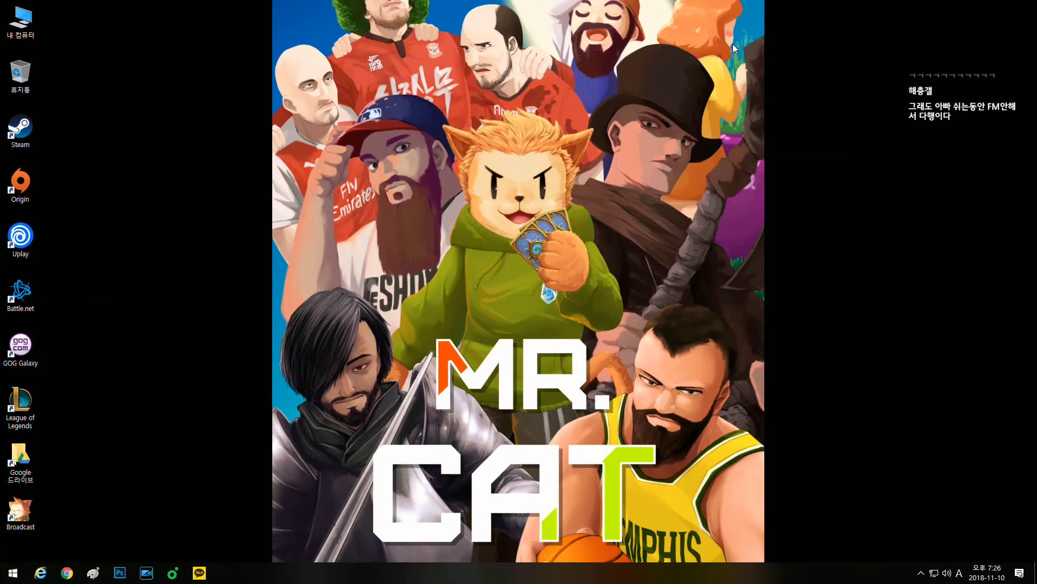
# Open Chrome and visit the bookmarked 옥냥풍류단 cafe, 네이버 영어사전 and 네이버 home page in turn.
pyautogui.click(66, 572)
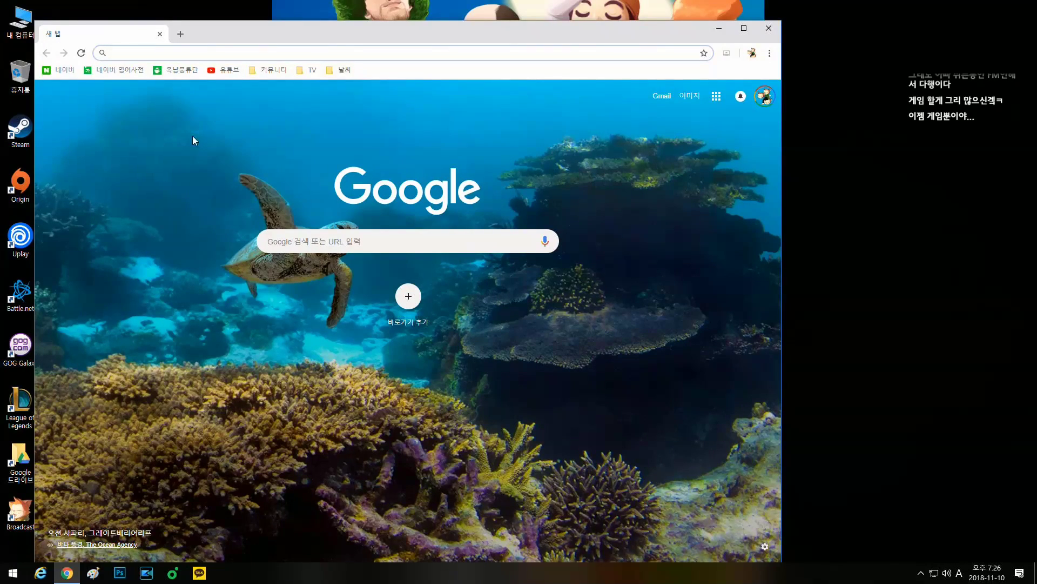
pyautogui.click(171, 71)
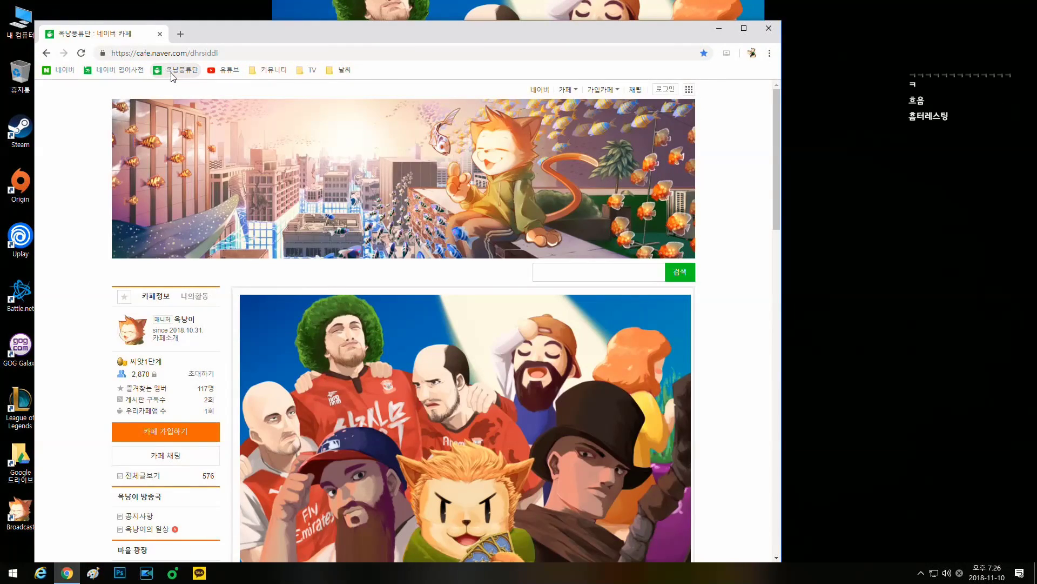
pyautogui.click(128, 71)
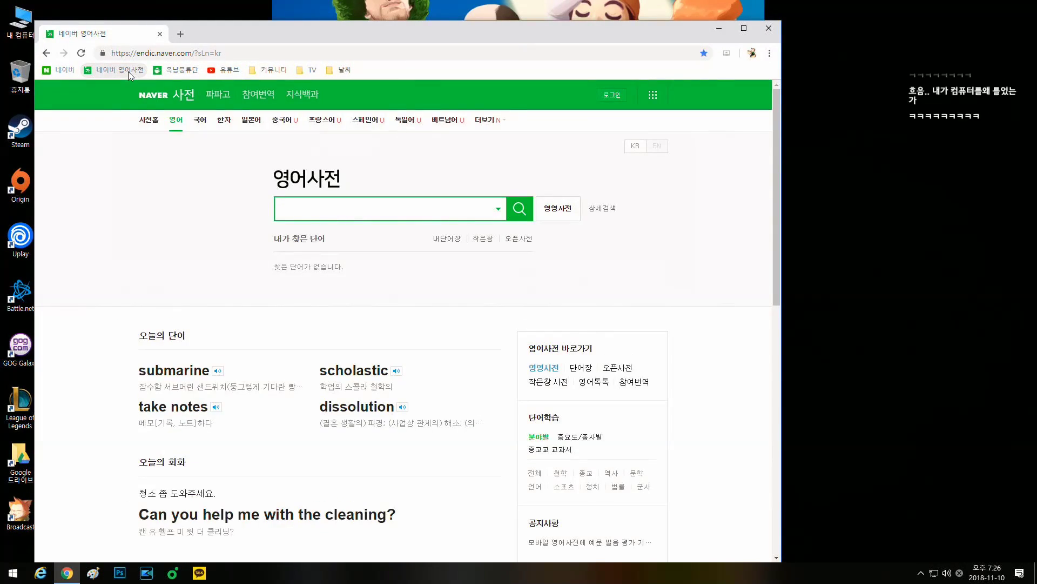
pyautogui.click(63, 70)
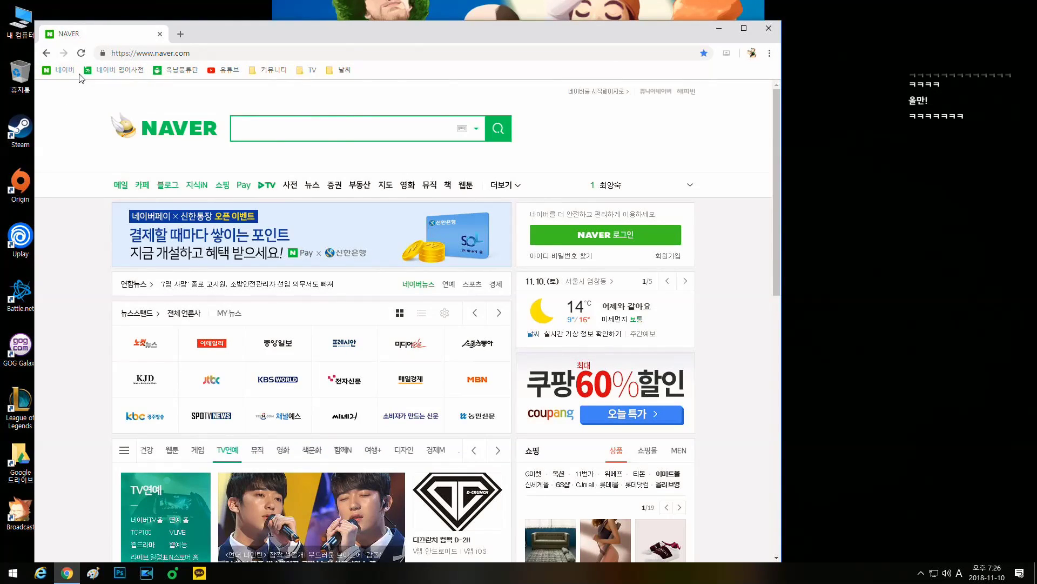
# View Naver's sports section, the 커뮤니티 bookmarks and the e스포츠&게임 page, and close the browser.
pyautogui.click(476, 286)
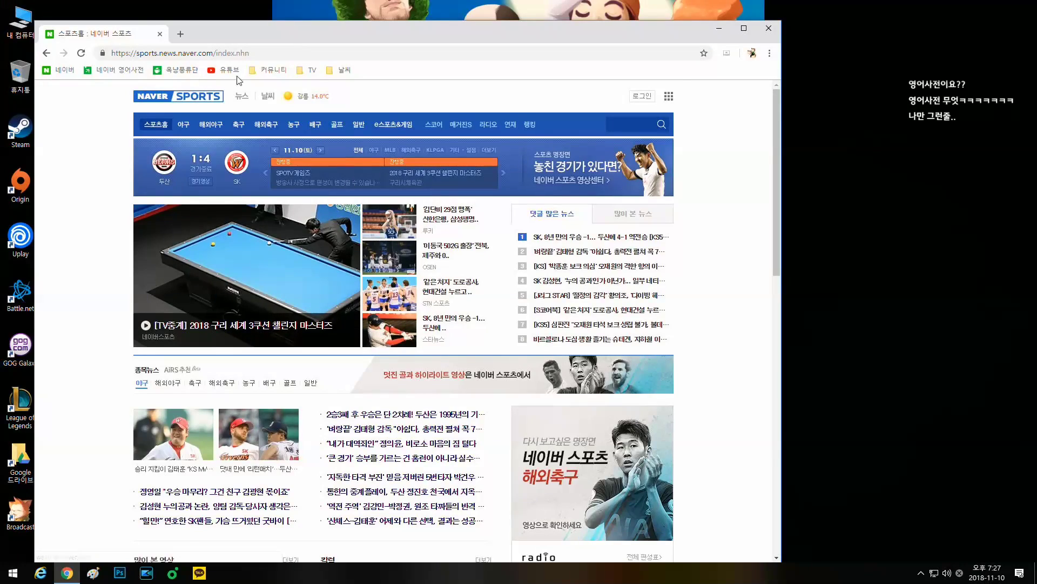
pyautogui.click(274, 71)
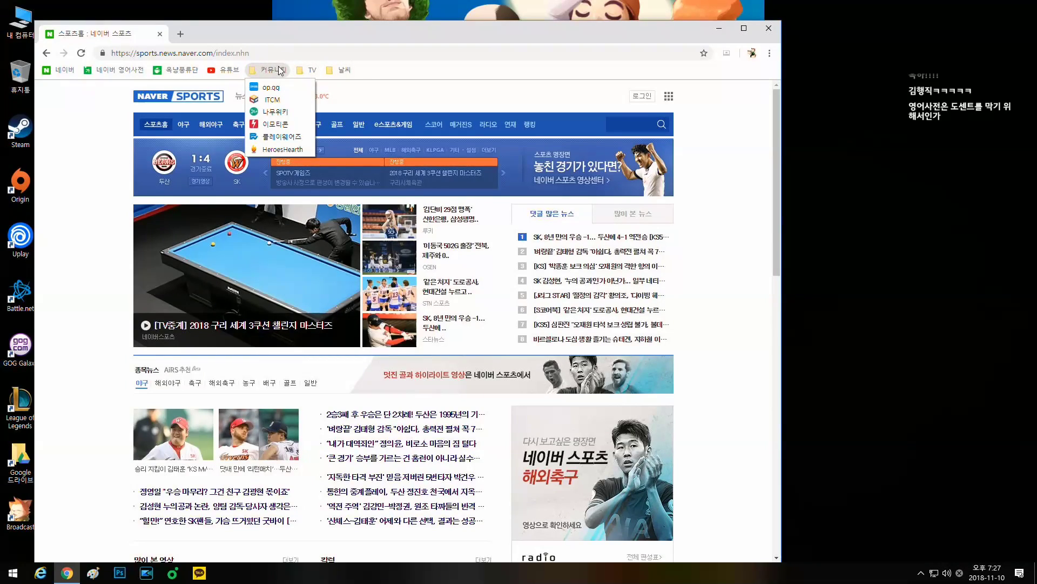
pyautogui.moveTo(292, 73)
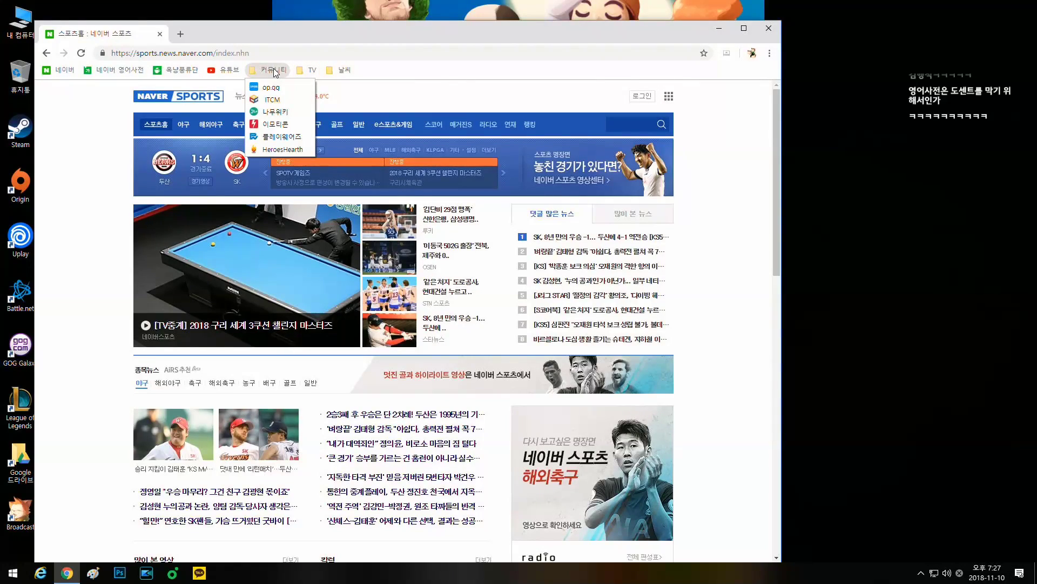
pyautogui.click(392, 123)
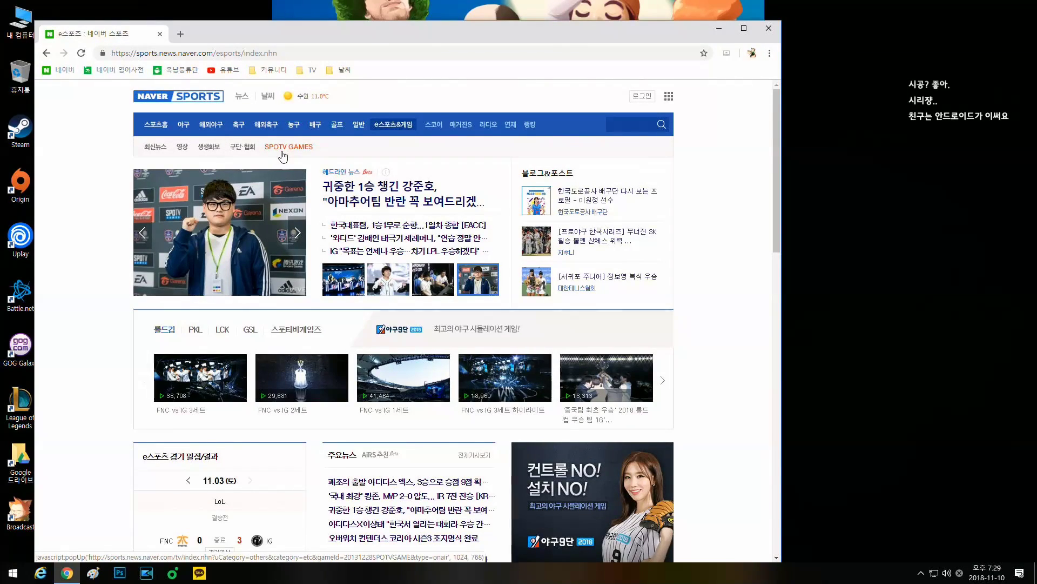
pyautogui.click(770, 29)
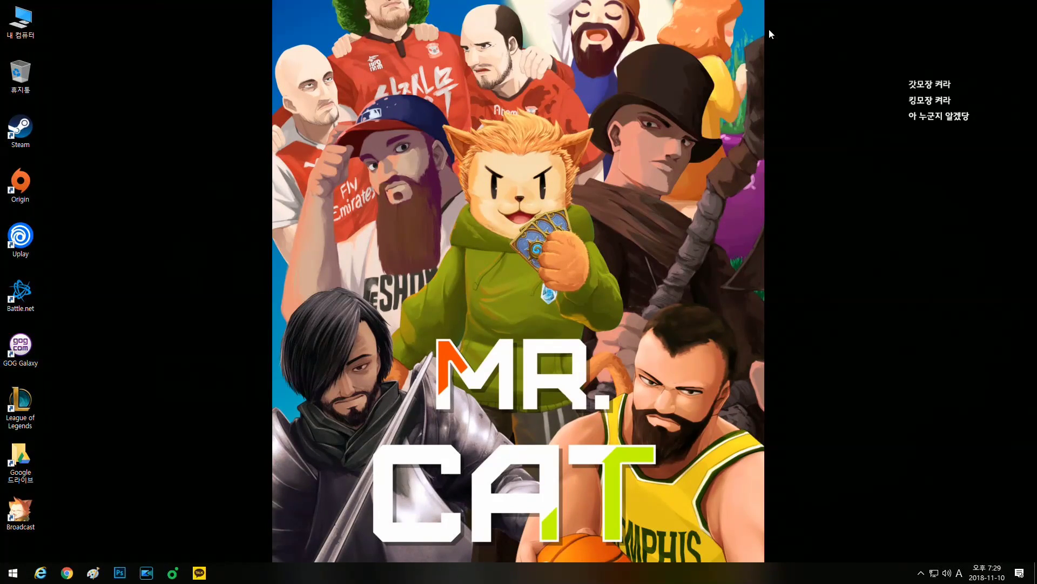
# Open Paint (그림판) and draw a tall freehand rectangle in black on the left half of the canvas.
pyautogui.click(93, 572)
pyautogui.moveTo(264, 204); pyautogui.dragTo(253, 356)
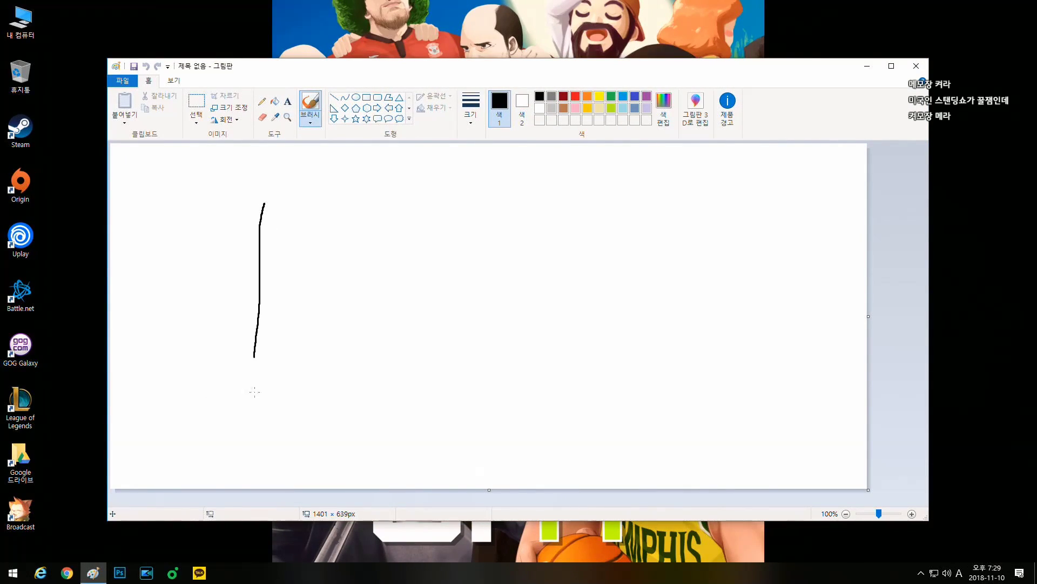
pyautogui.moveTo(255, 392); pyautogui.dragTo(262, 426)
pyautogui.moveTo(264, 206)
pyautogui.mouseDown()
pyautogui.moveTo(409, 195)
pyautogui.moveTo(385, 431)
pyautogui.moveTo(268, 420)
pyautogui.mouseUp()
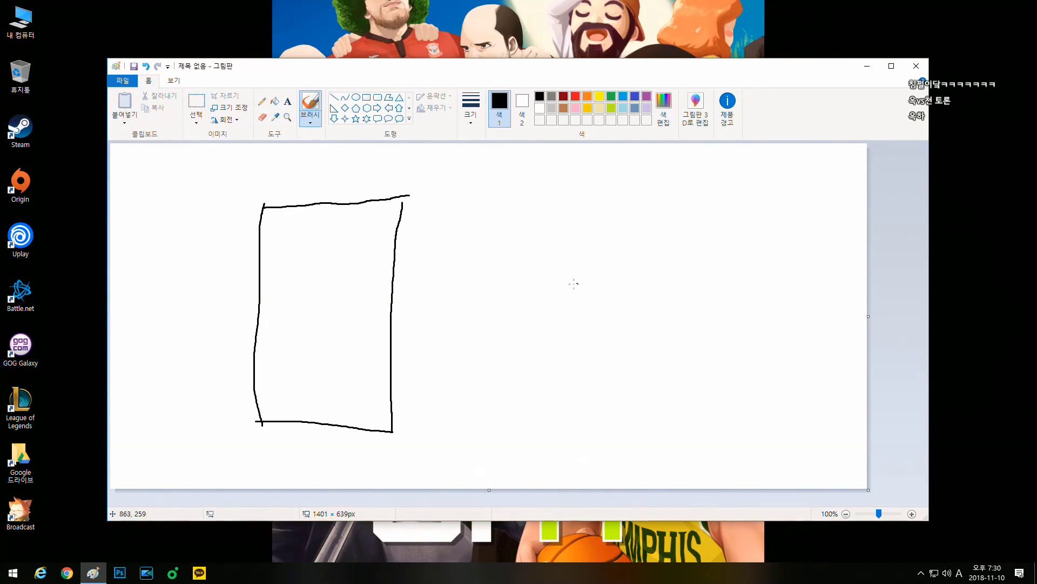
# Handwrite "Kill" beside the rectangle with "Life" beneath it, and close Paint without saving the drawing.
pyautogui.moveTo(528, 238); pyautogui.dragTo(498, 328)
pyautogui.moveTo(524, 277); pyautogui.dragTo(548, 305)
pyautogui.moveTo(556, 262); pyautogui.dragTo(558, 277)
pyautogui.moveTo(575, 265)
pyautogui.mouseDown()
pyautogui.moveTo(548, 317)
pyautogui.moveTo(572, 328)
pyautogui.mouseUp()
pyautogui.moveTo(598, 272); pyautogui.dragTo(613, 322)
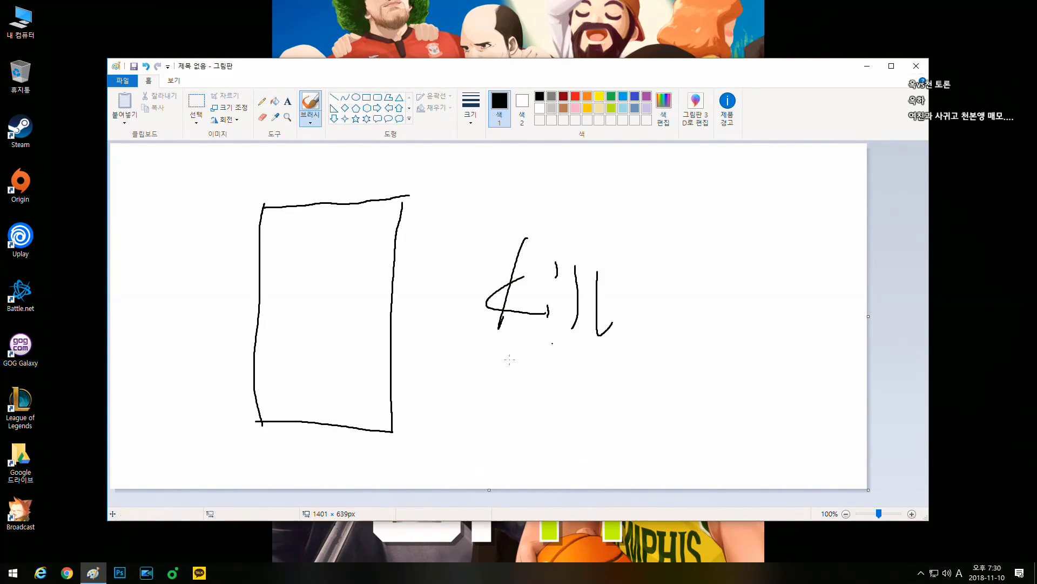
pyautogui.moveTo(459, 383); pyautogui.dragTo(508, 447)
pyautogui.click(508, 390)
pyautogui.moveTo(556, 421)
pyautogui.mouseDown()
pyautogui.moveTo(537, 365)
pyautogui.moveTo(530, 435)
pyautogui.mouseUp()
pyautogui.moveTo(518, 415); pyautogui.dragTo(567, 411)
pyautogui.moveTo(570, 416)
pyautogui.mouseDown()
pyautogui.moveTo(571, 394)
pyautogui.moveTo(590, 423)
pyautogui.moveTo(566, 416)
pyautogui.mouseUp()
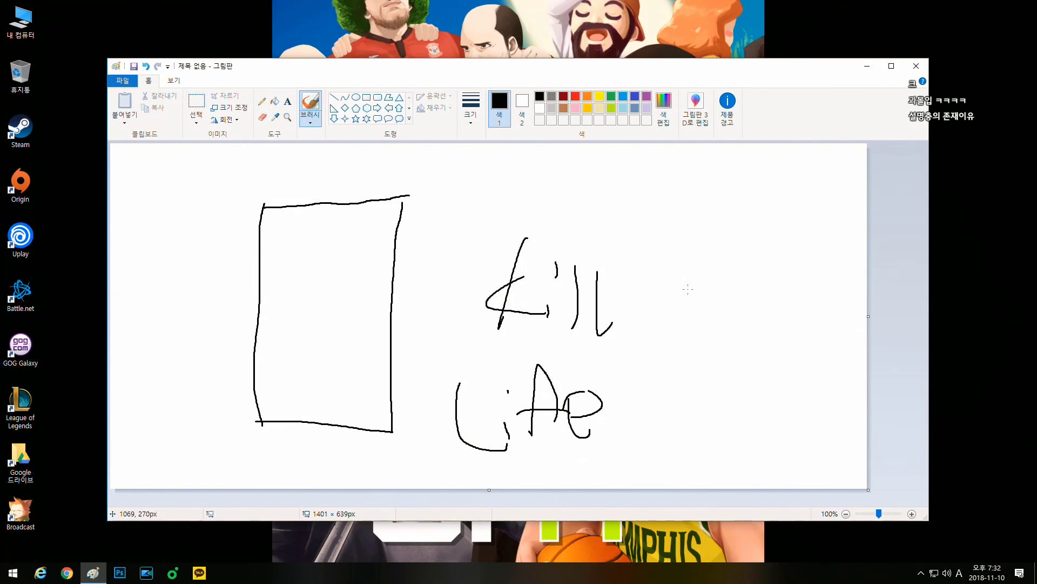
pyautogui.click(916, 66)
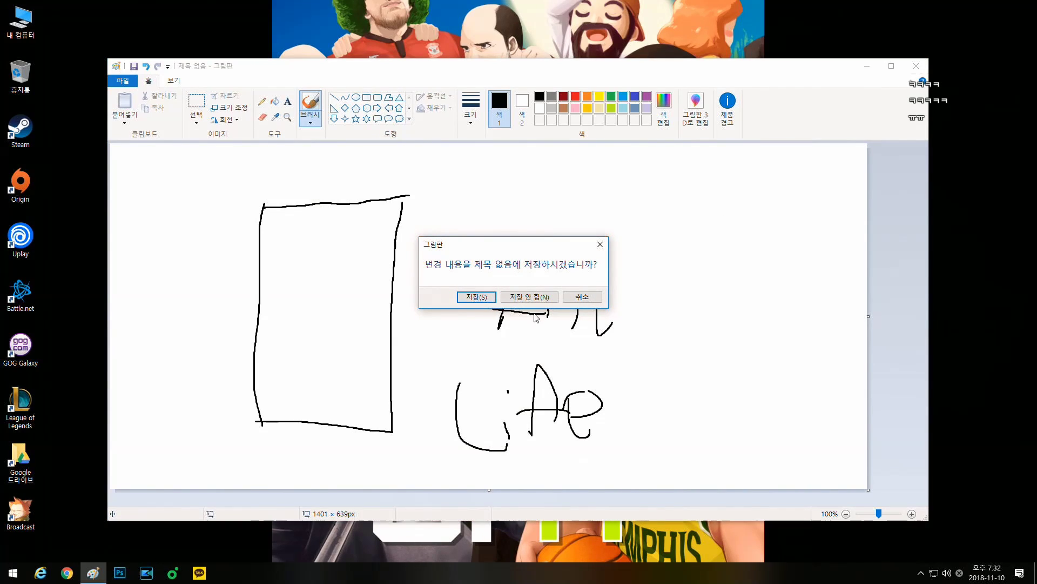
pyautogui.click(596, 296)
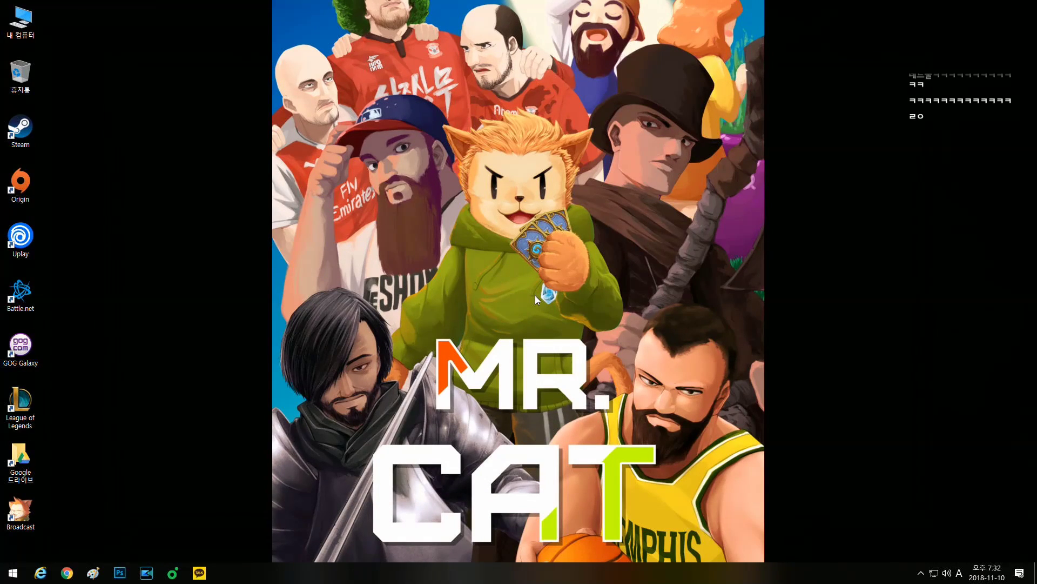
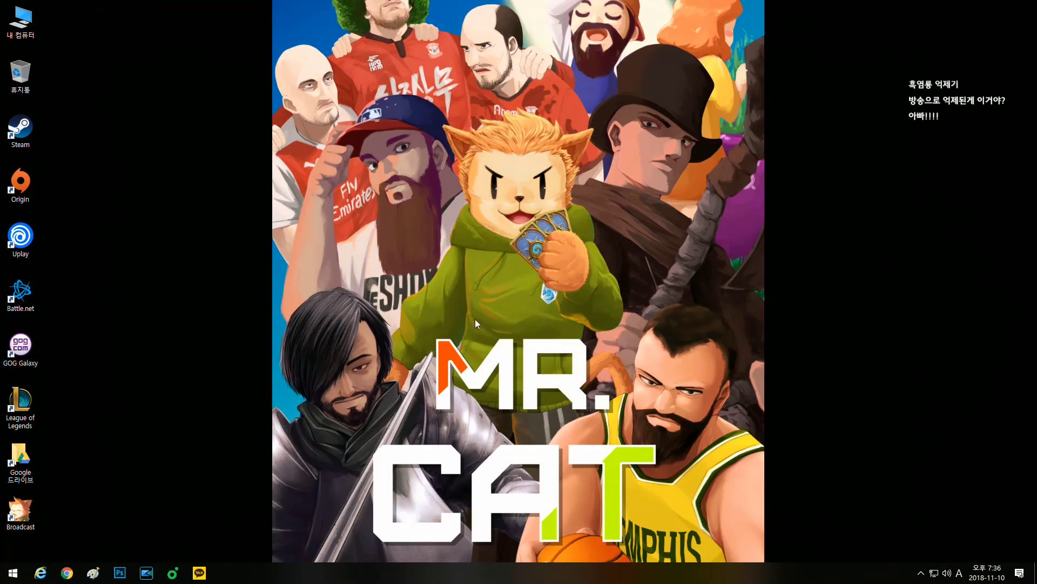
# Open Paint (그림판), narrow its window, and draw eight separate freehand black circles scattered across the canvas.
pyautogui.click(93, 572)
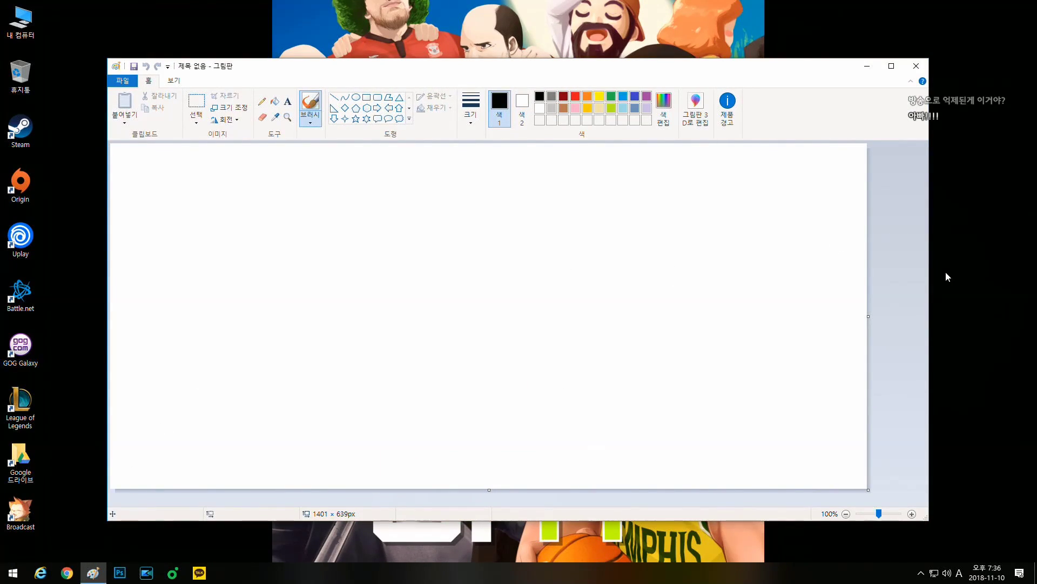
pyautogui.moveTo(930, 291); pyautogui.dragTo(811, 302)
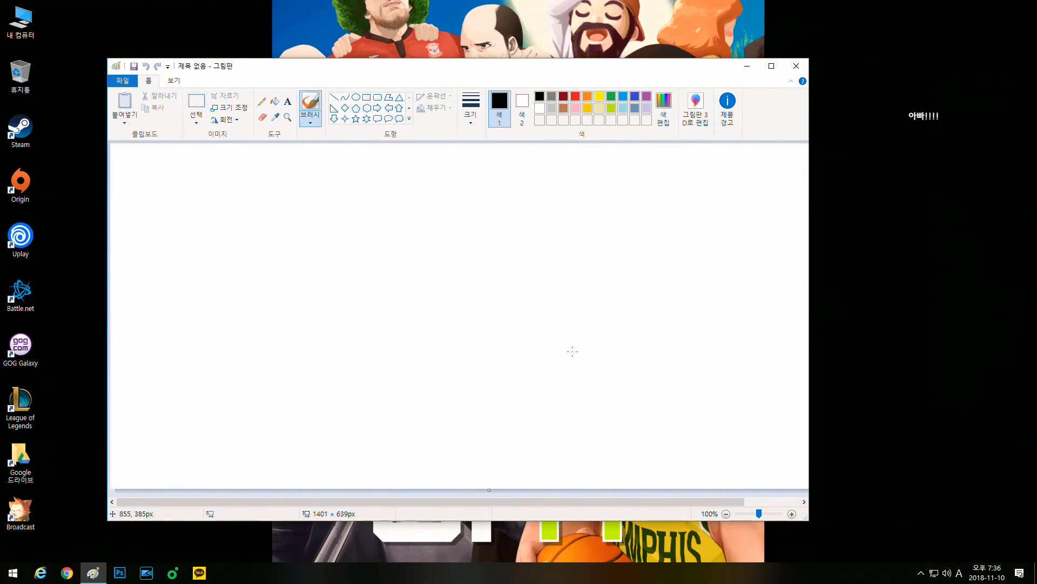
pyautogui.moveTo(231, 235)
pyautogui.mouseDown()
pyautogui.moveTo(288, 273)
pyautogui.moveTo(233, 245)
pyautogui.mouseUp()
pyautogui.moveTo(367, 241); pyautogui.dragTo(347, 235)
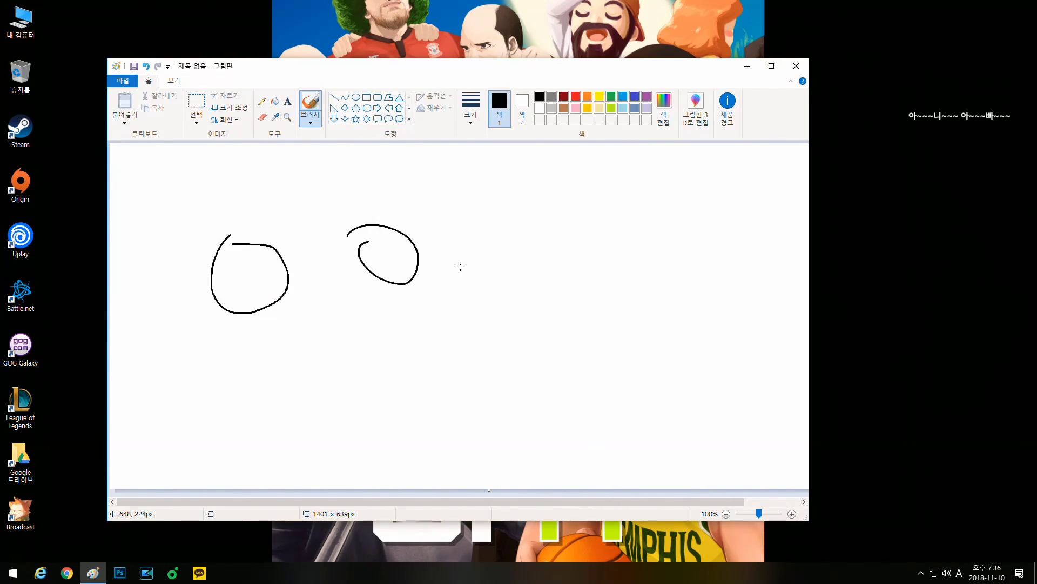
pyautogui.moveTo(341, 322)
pyautogui.mouseDown()
pyautogui.moveTo(405, 329)
pyautogui.moveTo(350, 312)
pyautogui.mouseUp()
pyautogui.moveTo(504, 268)
pyautogui.mouseDown()
pyautogui.moveTo(520, 343)
pyautogui.moveTo(508, 274)
pyautogui.mouseUp()
pyautogui.moveTo(547, 214); pyautogui.dragTo(531, 212)
pyautogui.moveTo(486, 387)
pyautogui.mouseDown()
pyautogui.moveTo(506, 447)
pyautogui.moveTo(478, 396)
pyautogui.mouseUp()
pyautogui.moveTo(361, 411); pyautogui.dragTo(354, 398)
pyautogui.moveTo(198, 377); pyautogui.dragTo(193, 369)
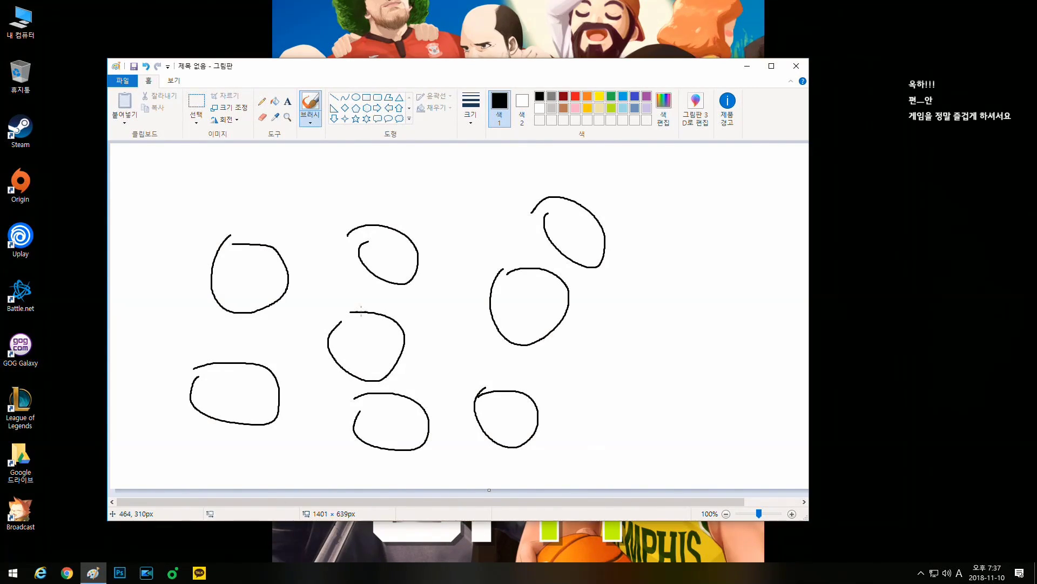
# Draw an arrow between the two upper-left circles with a short handwritten Korean label above it, and circle the arrow's target repeatedly.
pyautogui.moveTo(302, 269)
pyautogui.mouseDown()
pyautogui.moveTo(352, 266)
pyautogui.moveTo(341, 278)
pyautogui.mouseUp()
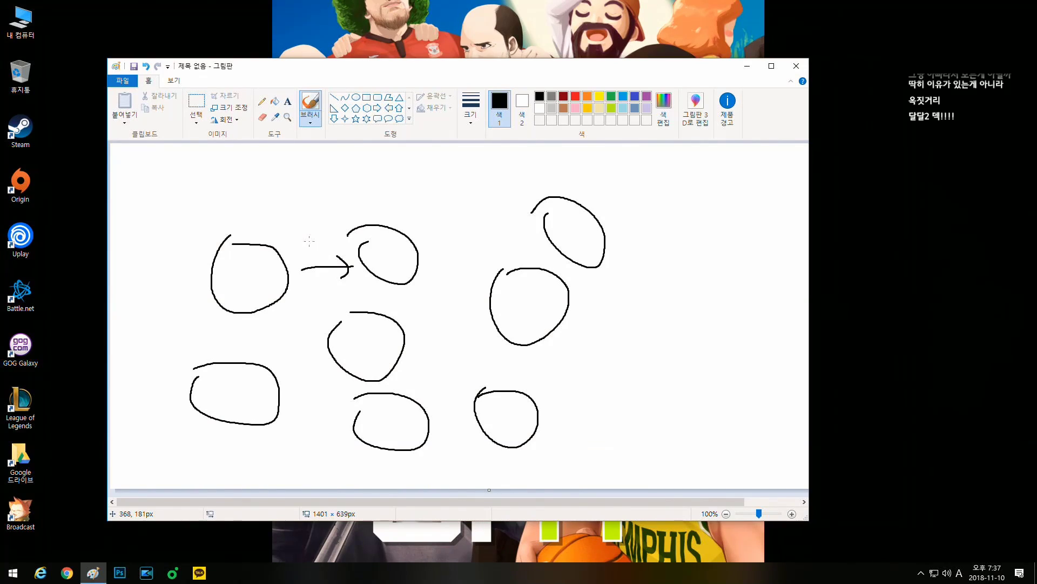
pyautogui.moveTo(280, 184)
pyautogui.mouseDown()
pyautogui.moveTo(300, 197)
pyautogui.moveTo(288, 202)
pyautogui.moveTo(297, 205)
pyautogui.moveTo(301, 189)
pyautogui.moveTo(318, 205)
pyautogui.moveTo(294, 216)
pyautogui.mouseUp()
pyautogui.moveTo(300, 210)
pyautogui.mouseDown()
pyautogui.moveTo(315, 187)
pyautogui.moveTo(337, 216)
pyautogui.mouseUp()
pyautogui.moveTo(334, 205); pyautogui.dragTo(344, 205)
pyautogui.moveTo(324, 208)
pyautogui.mouseDown()
pyautogui.moveTo(361, 213)
pyautogui.moveTo(426, 273)
pyautogui.moveTo(367, 292)
pyautogui.moveTo(379, 216)
pyautogui.moveTo(404, 301)
pyautogui.moveTo(354, 204)
pyautogui.moveTo(424, 279)
pyautogui.moveTo(373, 270)
pyautogui.moveTo(424, 236)
pyautogui.moveTo(415, 287)
pyautogui.mouseUp()
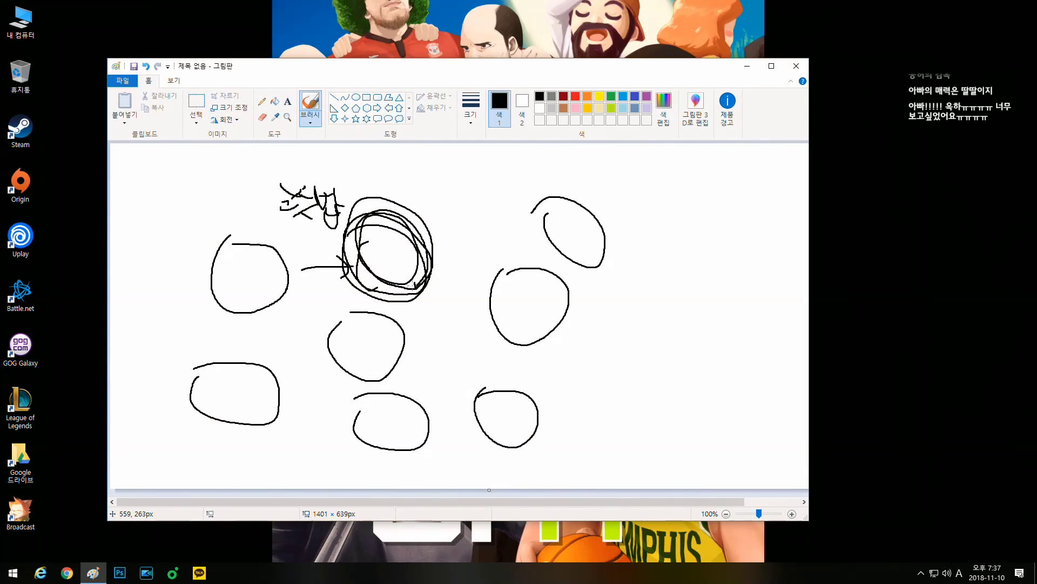
# Start a new drawing without saving the old one, and draw a circle above a long horizontal line.
pyautogui.hotkey('ctrl', 'n')
pyautogui.click(469, 295)
pyautogui.moveTo(226, 201)
pyautogui.mouseDown()
pyautogui.moveTo(254, 245)
pyautogui.moveTo(230, 202)
pyautogui.mouseUp()
pyautogui.moveTo(130, 335); pyautogui.dragTo(770, 312)
# Sketch a row of four simple people figures in black beneath the horizontal line.
pyautogui.moveTo(218, 359); pyautogui.dragTo(244, 348)
pyautogui.moveTo(211, 355); pyautogui.dragTo(205, 421)
pyautogui.moveTo(268, 359); pyautogui.dragTo(272, 408)
pyautogui.moveTo(333, 348)
pyautogui.mouseDown()
pyautogui.moveTo(366, 354)
pyautogui.moveTo(356, 338)
pyautogui.mouseUp()
pyautogui.moveTo(331, 343); pyautogui.dragTo(337, 407)
pyautogui.moveTo(363, 369); pyautogui.dragTo(388, 413)
pyautogui.moveTo(465, 355); pyautogui.dragTo(443, 415)
pyautogui.moveTo(500, 368); pyautogui.dragTo(513, 409)
pyautogui.moveTo(583, 352)
pyautogui.mouseDown()
pyautogui.moveTo(565, 327)
pyautogui.moveTo(570, 404)
pyautogui.mouseUp()
pyautogui.moveTo(602, 342)
pyautogui.mouseDown()
pyautogui.moveTo(567, 411)
pyautogui.moveTo(620, 408)
pyautogui.mouseUp()
# Link the circle to the first figure and to a new second circle on its right with double-headed arrows.
pyautogui.moveTo(244, 262)
pyautogui.mouseDown()
pyautogui.moveTo(244, 342)
pyautogui.moveTo(268, 312)
pyautogui.mouseUp()
pyautogui.moveTo(224, 285); pyautogui.dragTo(255, 274)
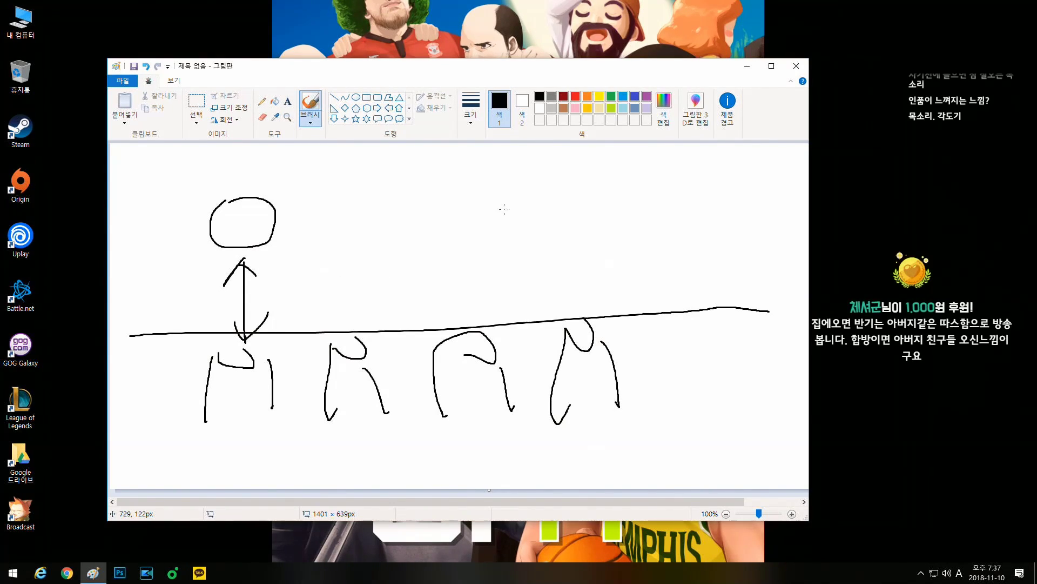
pyautogui.moveTo(515, 177)
pyautogui.mouseDown()
pyautogui.moveTo(498, 226)
pyautogui.moveTo(494, 173)
pyautogui.moveTo(465, 177)
pyautogui.mouseUp()
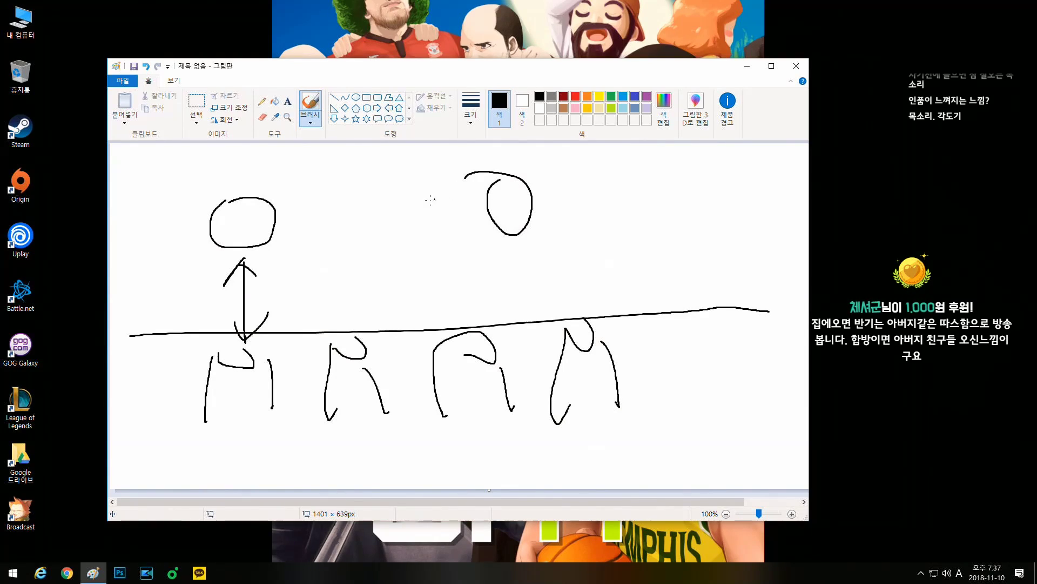
pyautogui.moveTo(317, 212)
pyautogui.mouseDown()
pyautogui.moveTo(315, 234)
pyautogui.moveTo(453, 210)
pyautogui.mouseUp()
pyautogui.moveTo(434, 191); pyautogui.dragTo(439, 220)
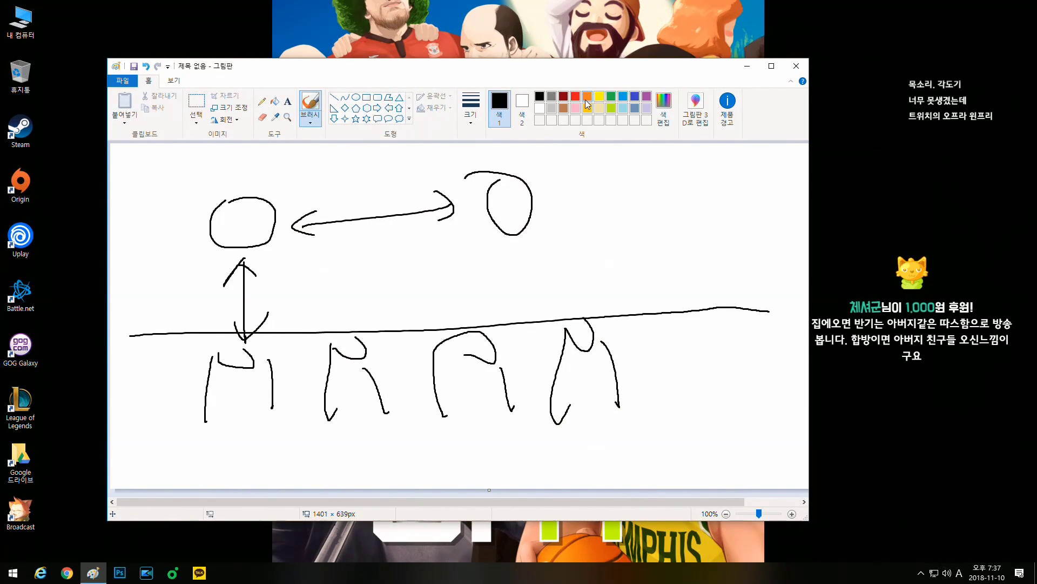
# Draw orange one-way arrows along both black arrows, toward the figures below and toward the second circle.
pyautogui.click(587, 97)
pyautogui.moveTo(250, 293); pyautogui.dragTo(255, 303)
pyautogui.moveTo(313, 231)
pyautogui.mouseDown()
pyautogui.moveTo(403, 211)
pyautogui.moveTo(397, 238)
pyautogui.mouseUp()
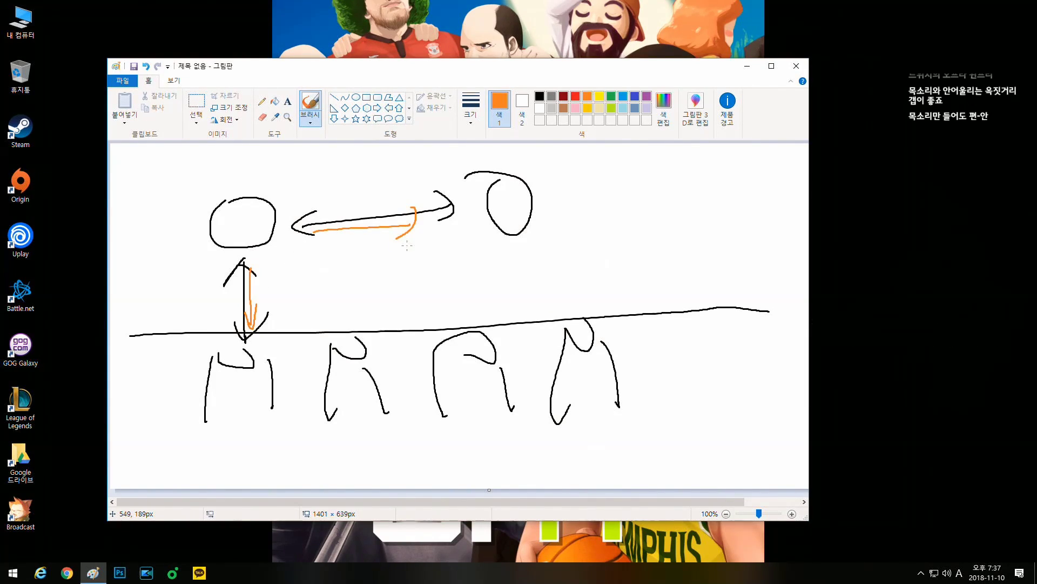
pyautogui.moveTo(316, 231); pyautogui.dragTo(432, 215)
pyautogui.moveTo(417, 205); pyautogui.dragTo(408, 233)
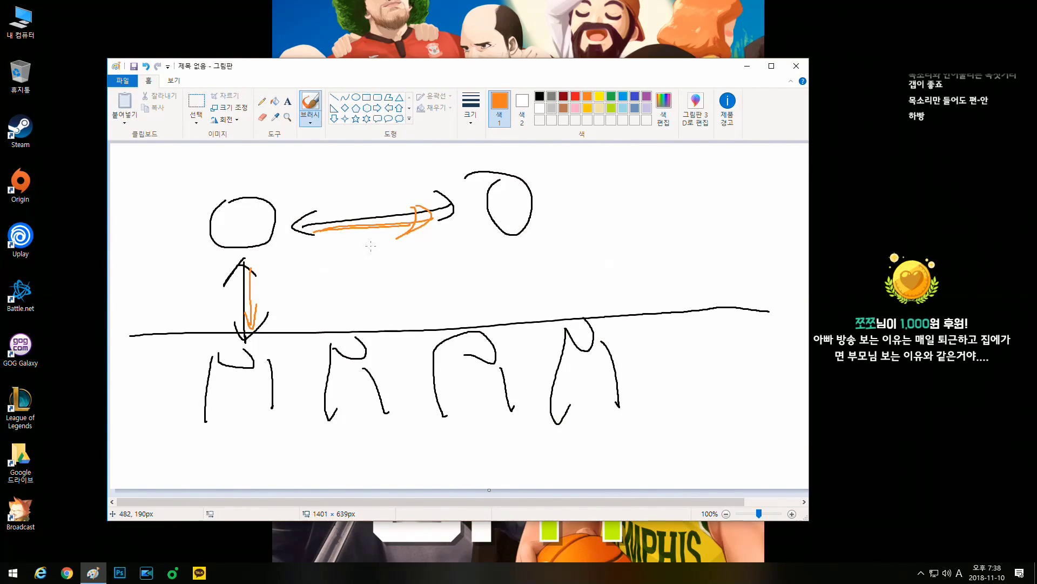
# Handwrite "100%" in orange below the horizontal arrows and enclose the row of figures in a large orange ellipse.
pyautogui.moveTo(368, 253)
pyautogui.mouseDown()
pyautogui.moveTo(358, 286)
pyautogui.moveTo(378, 265)
pyautogui.moveTo(398, 270)
pyautogui.mouseUp()
pyautogui.moveTo(411, 280)
pyautogui.mouseDown()
pyautogui.moveTo(434, 263)
pyautogui.moveTo(405, 266)
pyautogui.moveTo(442, 282)
pyautogui.mouseUp()
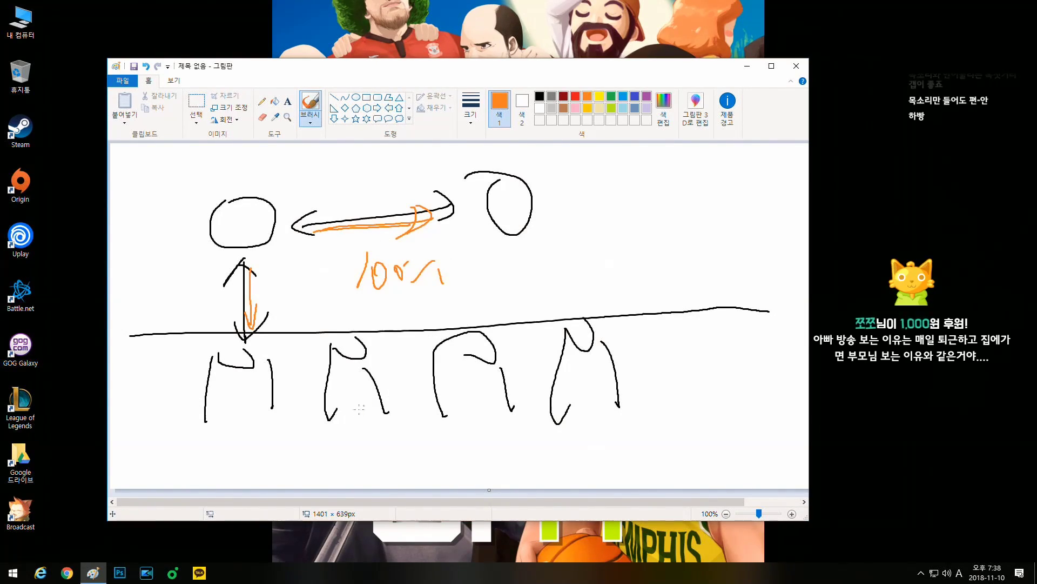
pyautogui.moveTo(298, 433)
pyautogui.mouseDown()
pyautogui.moveTo(139, 400)
pyautogui.moveTo(610, 429)
pyautogui.moveTo(254, 431)
pyautogui.mouseUp()
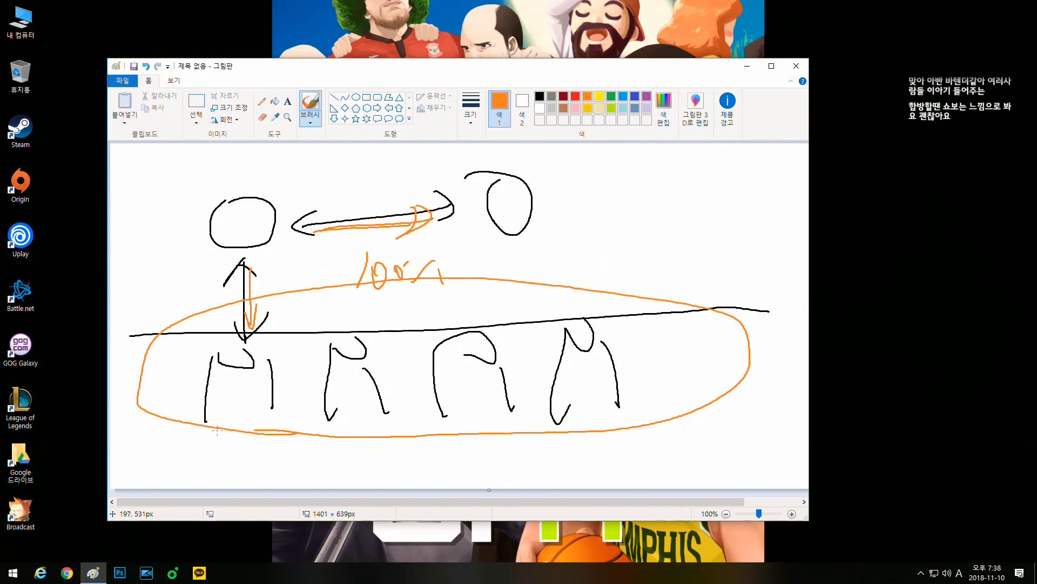
# Start a new drawing without saving the old one, and sketch a black person figure crossed by a long horizontal line.
pyautogui.hotkey('ctrl', 'n')
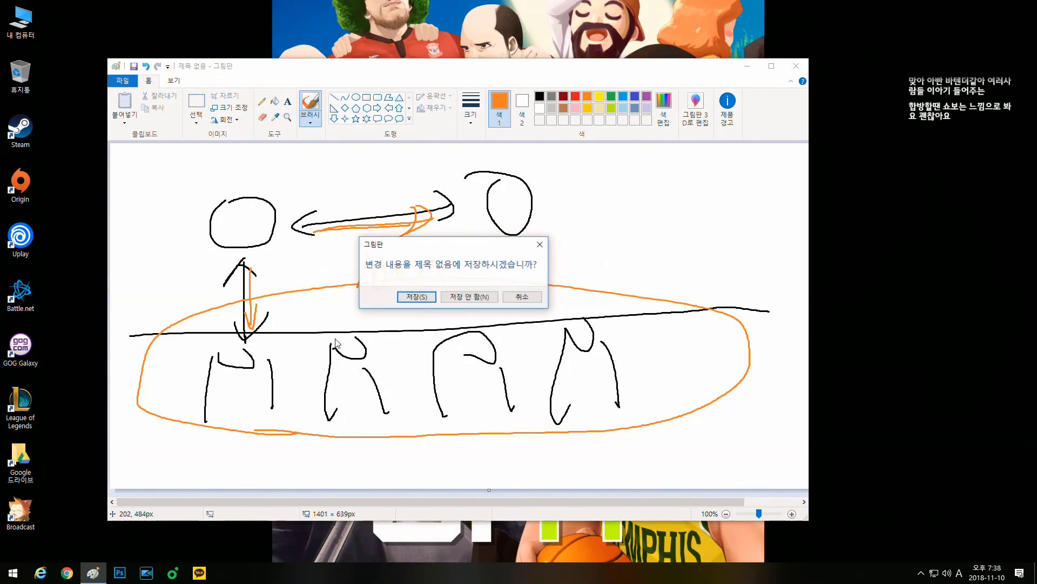
pyautogui.click(448, 292)
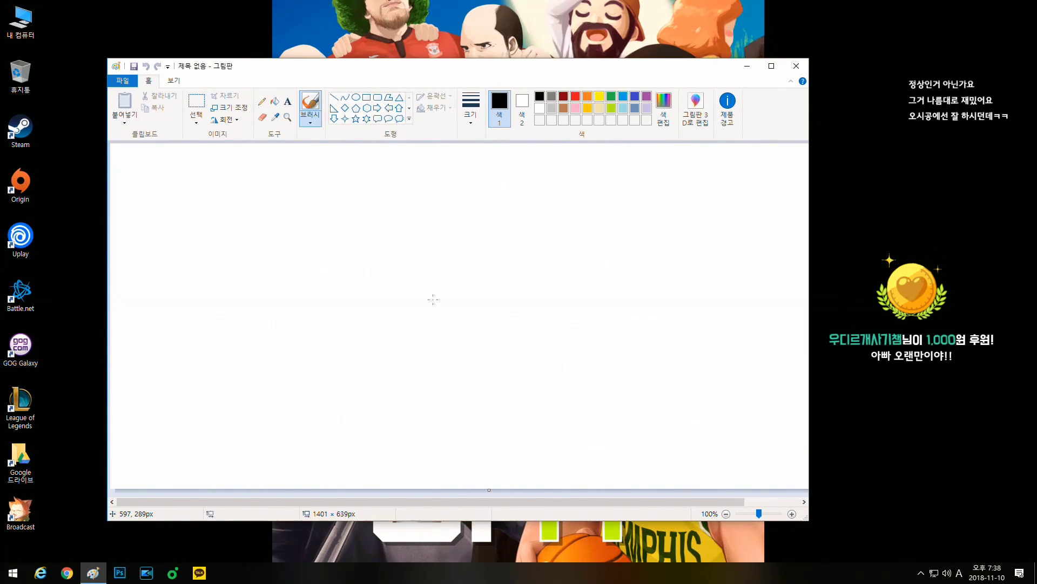
pyautogui.moveTo(464, 278)
pyautogui.mouseDown()
pyautogui.moveTo(488, 273)
pyautogui.moveTo(453, 283)
pyautogui.moveTo(452, 339)
pyautogui.mouseUp()
pyautogui.moveTo(489, 292); pyautogui.dragTo(501, 343)
pyautogui.moveTo(239, 328); pyautogui.dragTo(621, 304)
# Sketch a row of four simple people figures beneath the line that crosses the single figure.
pyautogui.moveTo(306, 342)
pyautogui.mouseDown()
pyautogui.moveTo(323, 365)
pyautogui.moveTo(315, 393)
pyautogui.mouseUp()
pyautogui.moveTo(338, 367)
pyautogui.mouseDown()
pyautogui.moveTo(347, 388)
pyautogui.moveTo(422, 347)
pyautogui.moveTo(420, 384)
pyautogui.mouseUp()
pyautogui.moveTo(482, 350)
pyautogui.mouseDown()
pyautogui.moveTo(503, 363)
pyautogui.moveTo(468, 401)
pyautogui.mouseUp()
pyautogui.moveTo(500, 363); pyautogui.dragTo(507, 397)
pyautogui.moveTo(549, 354)
pyautogui.mouseDown()
pyautogui.moveTo(556, 398)
pyautogui.moveTo(581, 410)
pyautogui.mouseUp()
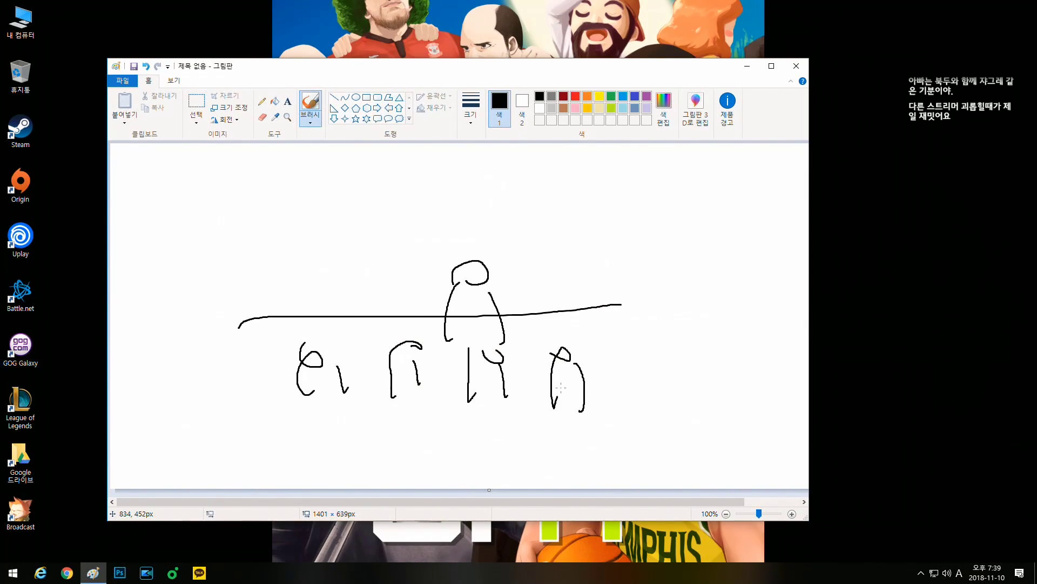
# Draw a large loop around all the figures and an upward arrow outside each of its lower corners.
pyautogui.moveTo(413, 443)
pyautogui.mouseDown()
pyautogui.moveTo(167, 304)
pyautogui.moveTo(451, 418)
pyautogui.mouseUp()
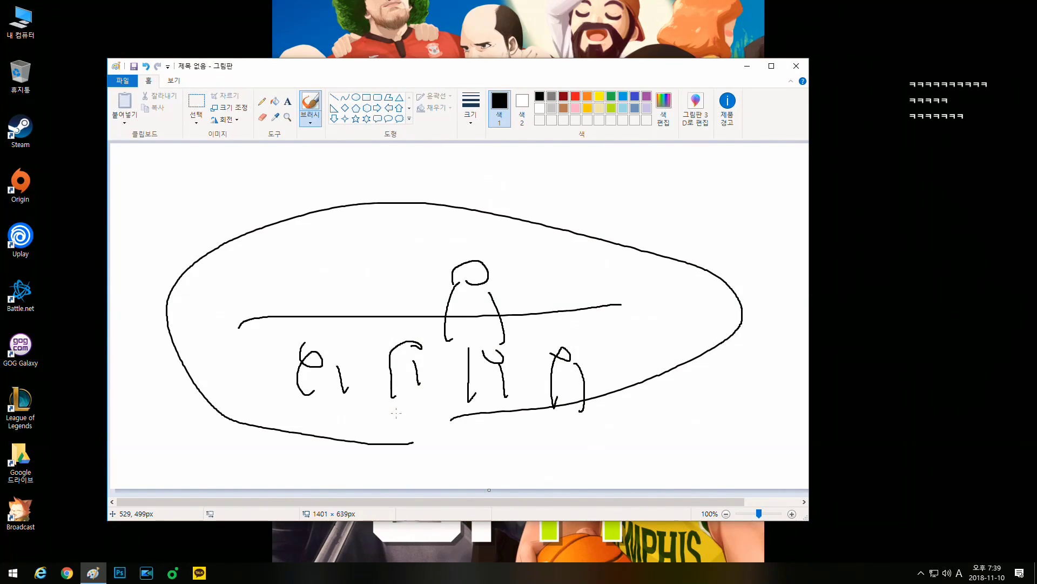
pyautogui.moveTo(189, 457)
pyautogui.mouseDown()
pyautogui.moveTo(191, 413)
pyautogui.moveTo(221, 411)
pyautogui.mouseUp()
pyautogui.click(748, 412)
pyautogui.moveTo(750, 463)
pyautogui.mouseDown()
pyautogui.moveTo(745, 409)
pyautogui.moveTo(763, 427)
pyautogui.mouseUp()
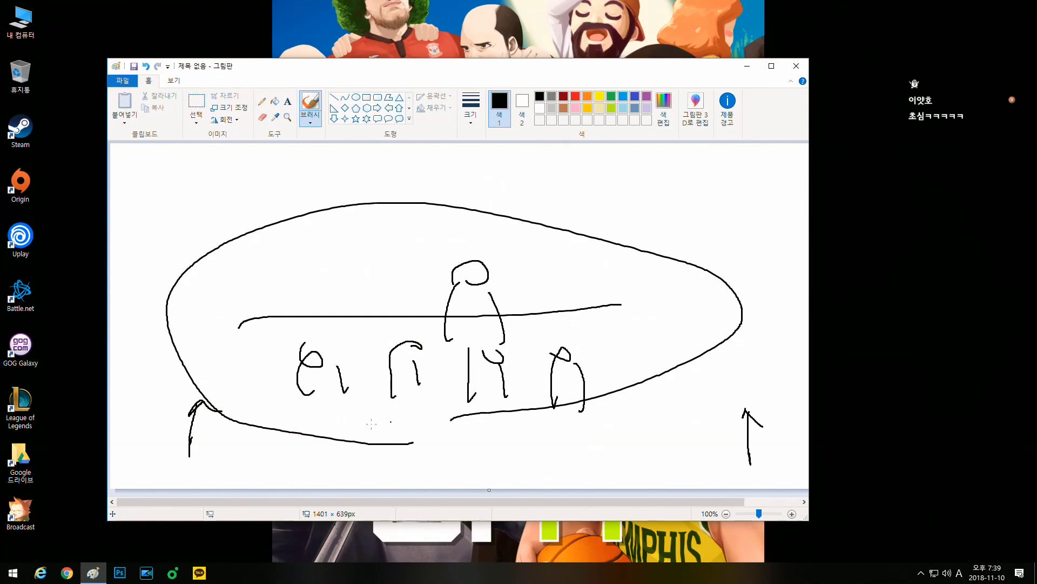
# Add a long flat bar beneath the loop and a diagonal arrow rising from the upper figure, and close Paint without saving.
pyautogui.moveTo(269, 456)
pyautogui.mouseDown()
pyautogui.moveTo(652, 459)
pyautogui.moveTo(269, 471)
pyautogui.moveTo(284, 448)
pyautogui.mouseUp()
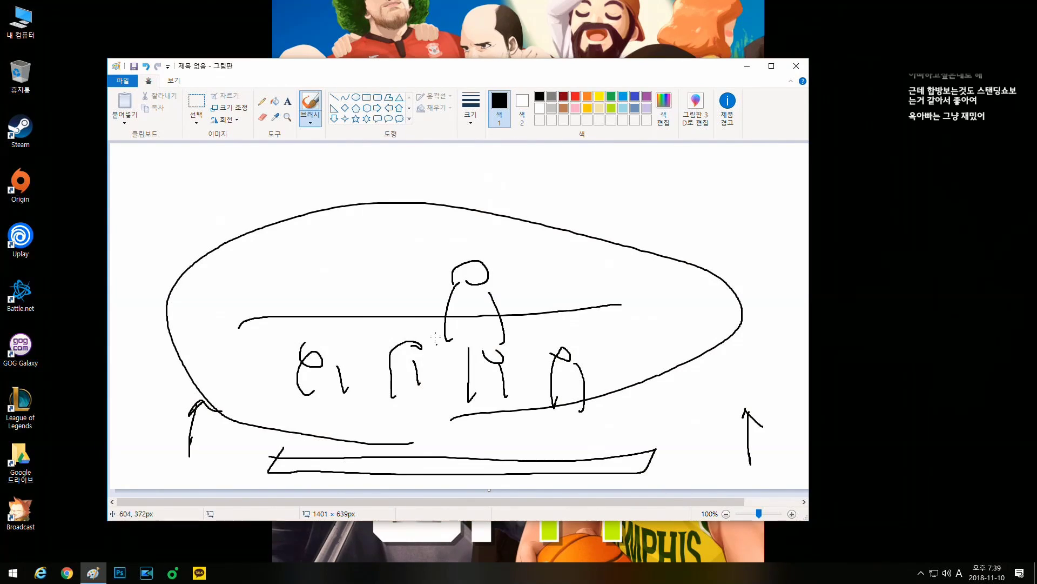
pyautogui.moveTo(440, 302)
pyautogui.mouseDown()
pyautogui.moveTo(620, 169)
pyautogui.moveTo(639, 209)
pyautogui.mouseUp()
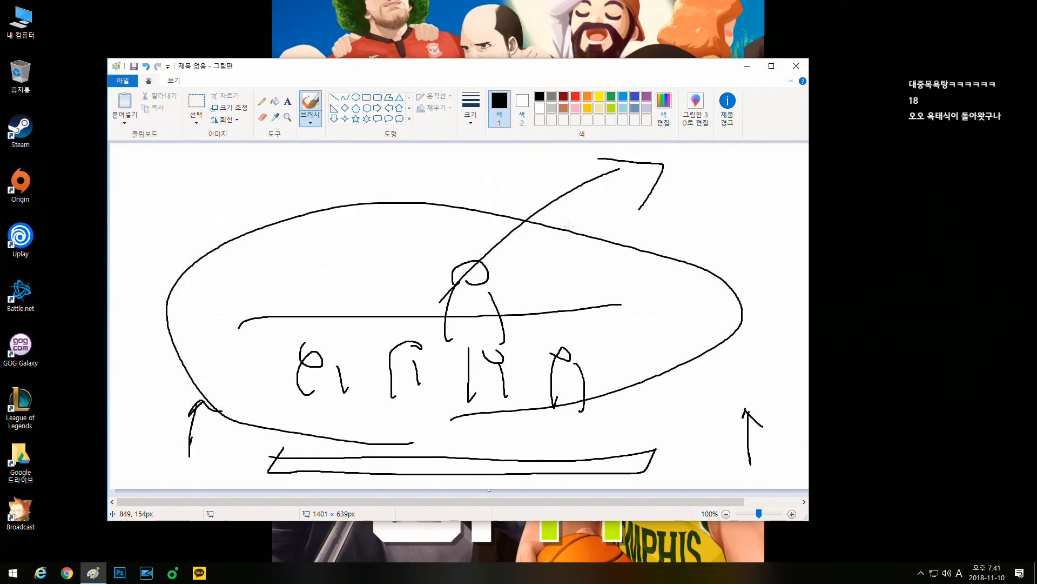
pyautogui.click(796, 66)
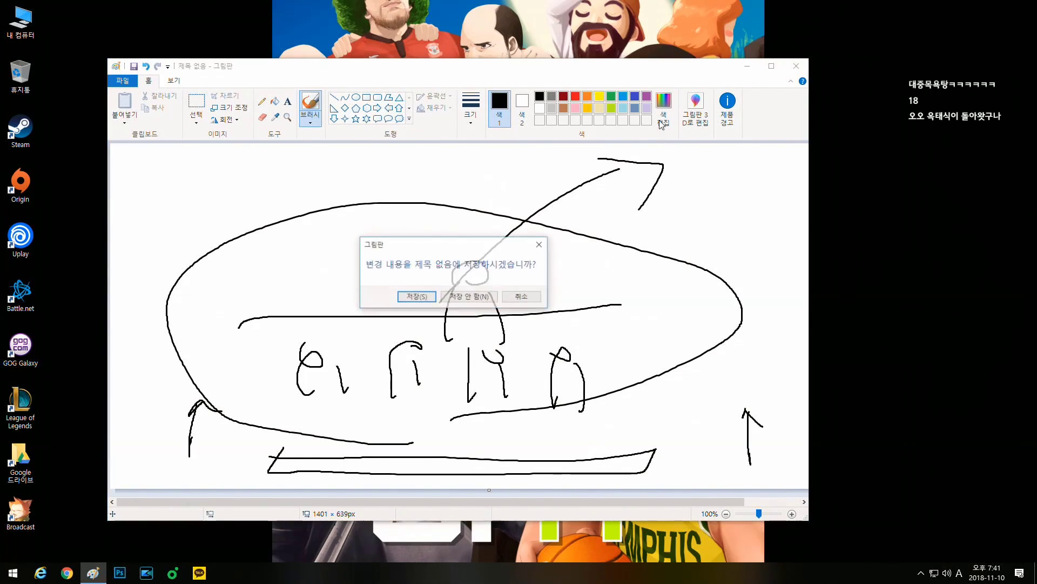
pyautogui.click(468, 297)
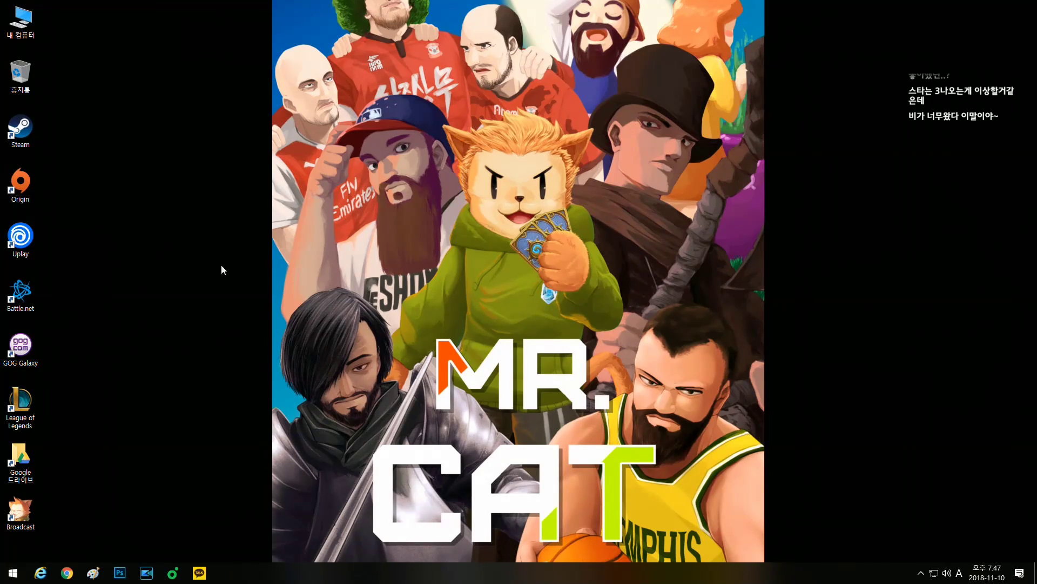
# Open Paint and draw a black stick figure with arms and legs on the left part of the canvas.
pyautogui.click(93, 572)
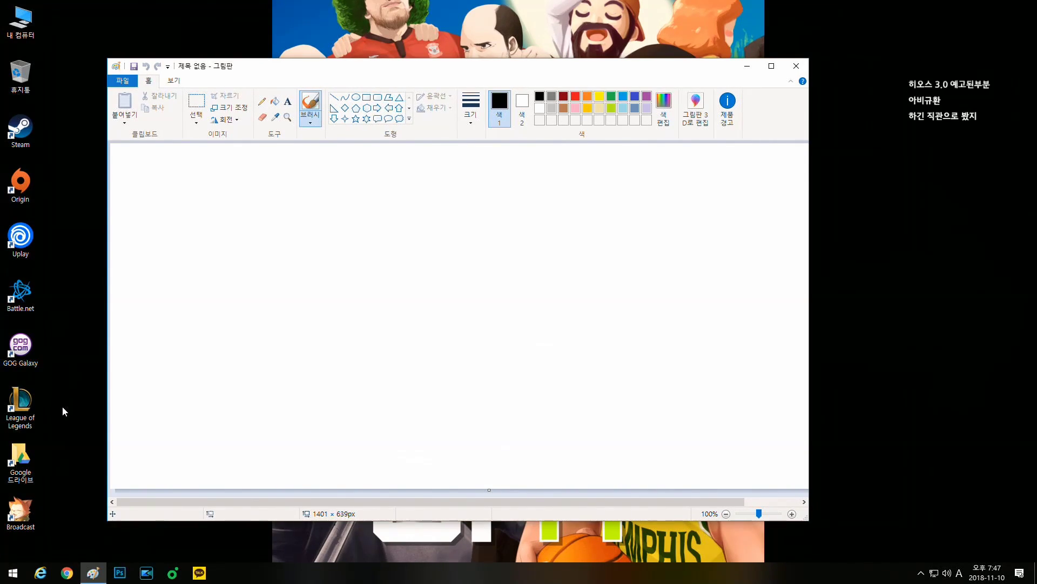
pyautogui.moveTo(277, 271); pyautogui.dragTo(275, 384)
pyautogui.moveTo(278, 346); pyautogui.dragTo(254, 380)
pyautogui.moveTo(281, 339)
pyautogui.mouseDown()
pyautogui.moveTo(297, 365)
pyautogui.moveTo(240, 439)
pyautogui.mouseUp()
pyautogui.moveTo(275, 390); pyautogui.dragTo(284, 430)
# Handwrite "PC" in large letters to the right of the stick figure.
pyautogui.moveTo(389, 234); pyautogui.dragTo(391, 310)
pyautogui.moveTo(395, 242); pyautogui.dragTo(399, 270)
pyautogui.moveTo(452, 245); pyautogui.dragTo(450, 298)
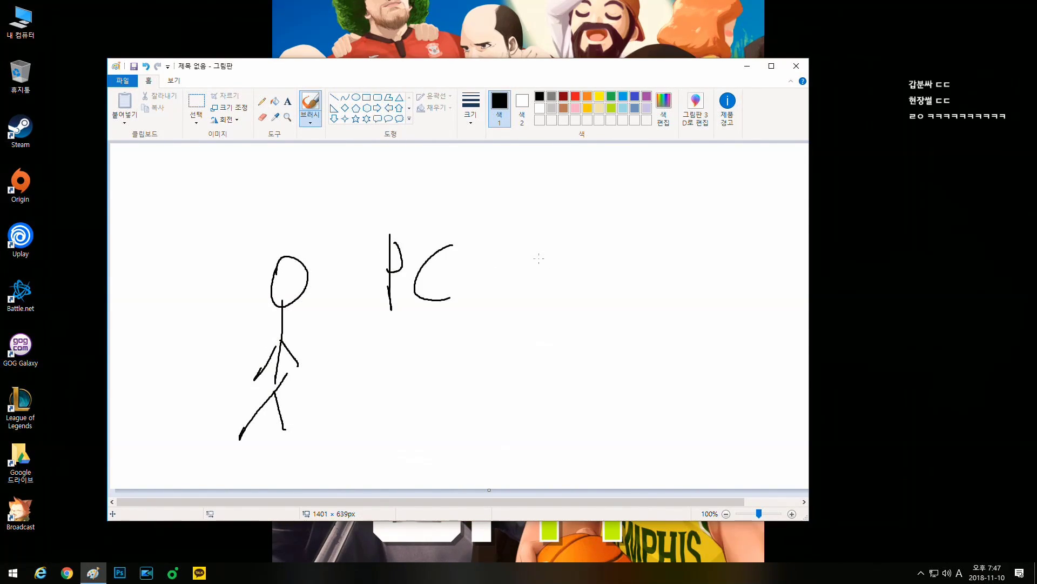
# Draw a second stick figure to the right of "PC" and a horizontal line beneath the letters.
pyautogui.moveTo(610, 227)
pyautogui.mouseDown()
pyautogui.moveTo(601, 224)
pyautogui.moveTo(607, 350)
pyautogui.mouseUp()
pyautogui.moveTo(598, 289)
pyautogui.mouseDown()
pyautogui.moveTo(584, 323)
pyautogui.moveTo(648, 312)
pyautogui.mouseUp()
pyautogui.moveTo(609, 321); pyautogui.dragTo(593, 408)
pyautogui.moveTo(620, 351); pyautogui.dragTo(650, 399)
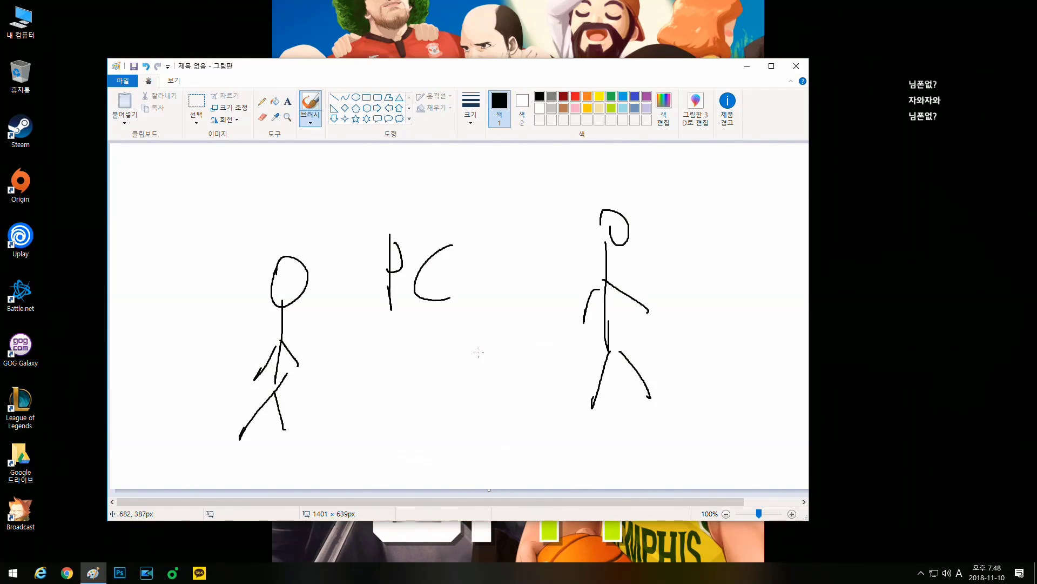
pyautogui.moveTo(325, 329); pyautogui.dragTo(478, 335)
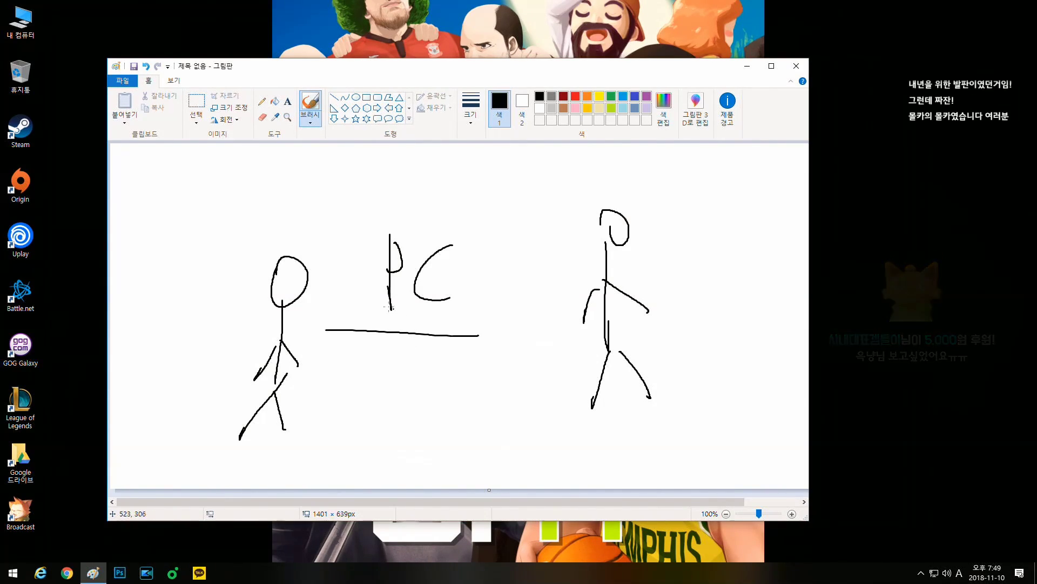
# Discard the stick figure drawing for a blank canvas without saving, and minimize the Paint window.
pyautogui.hotkey('alt', 'F4')
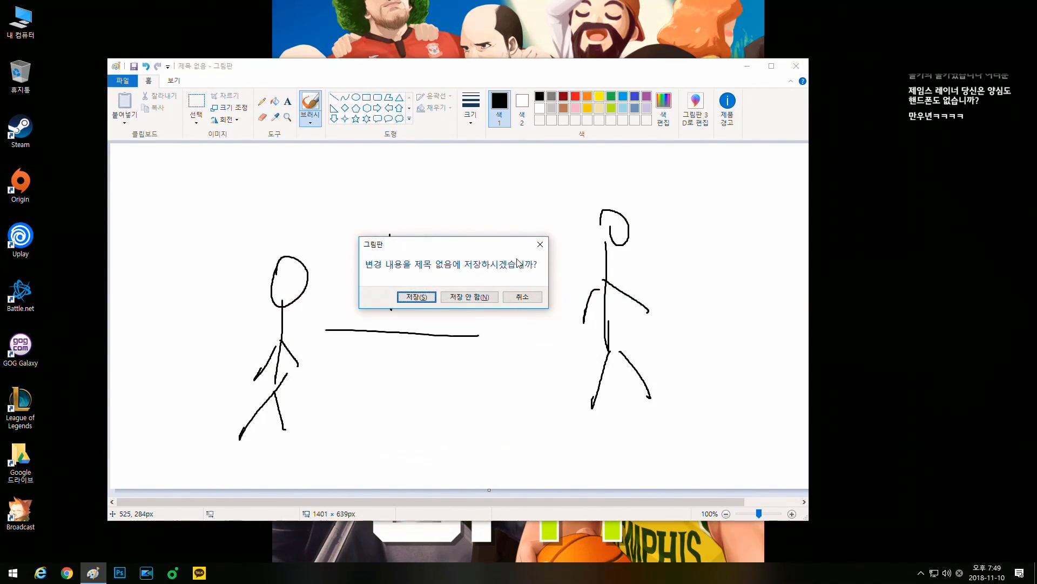
pyautogui.click(488, 300)
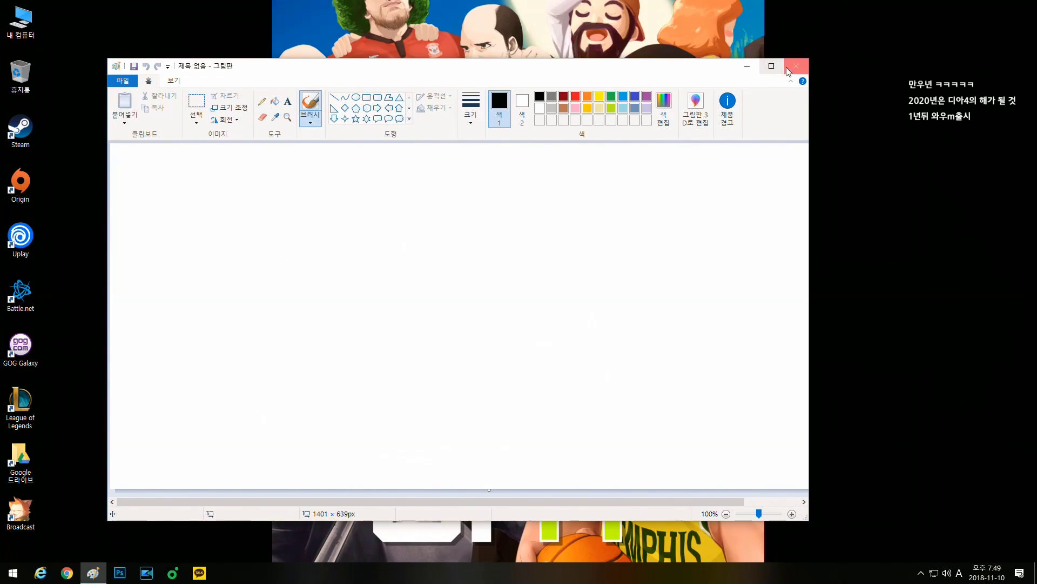
pyautogui.click(750, 67)
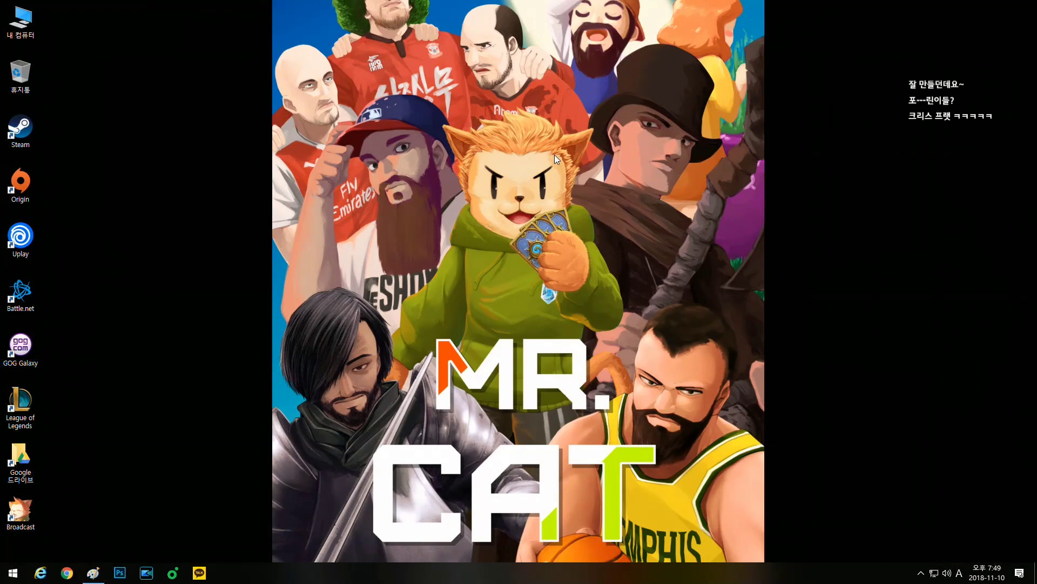
# Restore the Paint window, draw one large freehand circle in the middle of the canvas, and close Paint without saving.
pyautogui.click(93, 572)
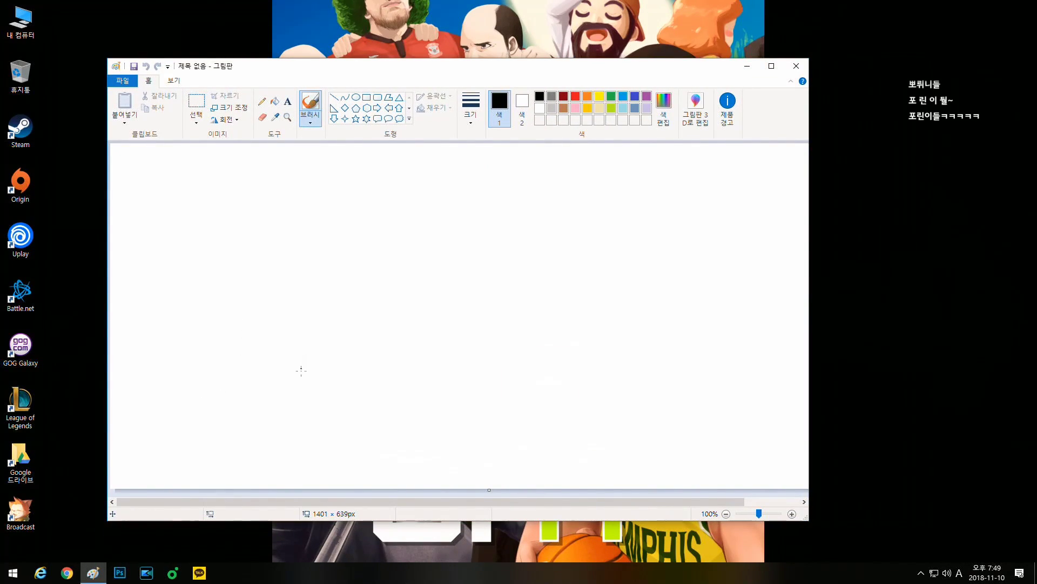
pyautogui.moveTo(294, 385)
pyautogui.mouseDown()
pyautogui.moveTo(273, 315)
pyautogui.moveTo(319, 216)
pyautogui.moveTo(466, 205)
pyautogui.moveTo(528, 289)
pyautogui.moveTo(498, 394)
pyautogui.moveTo(445, 435)
pyautogui.moveTo(381, 434)
pyautogui.moveTo(296, 389)
pyautogui.mouseUp()
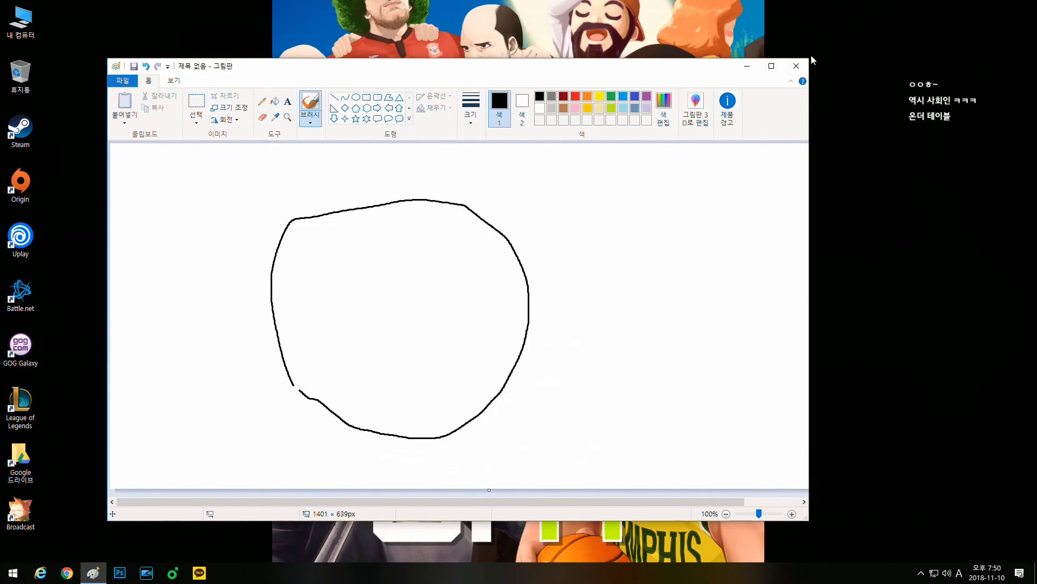
pyautogui.click(797, 65)
pyautogui.click(477, 298)
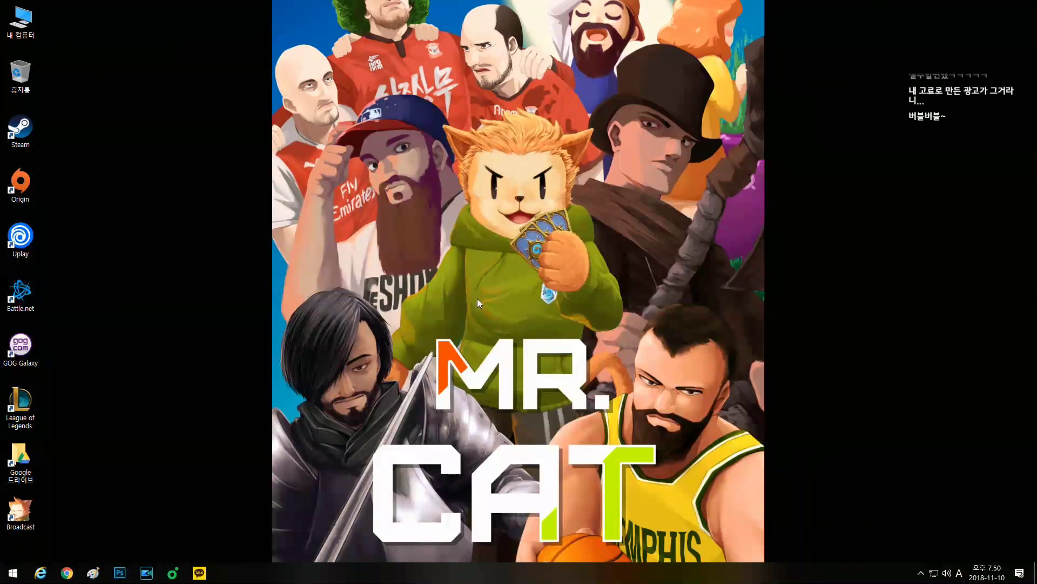